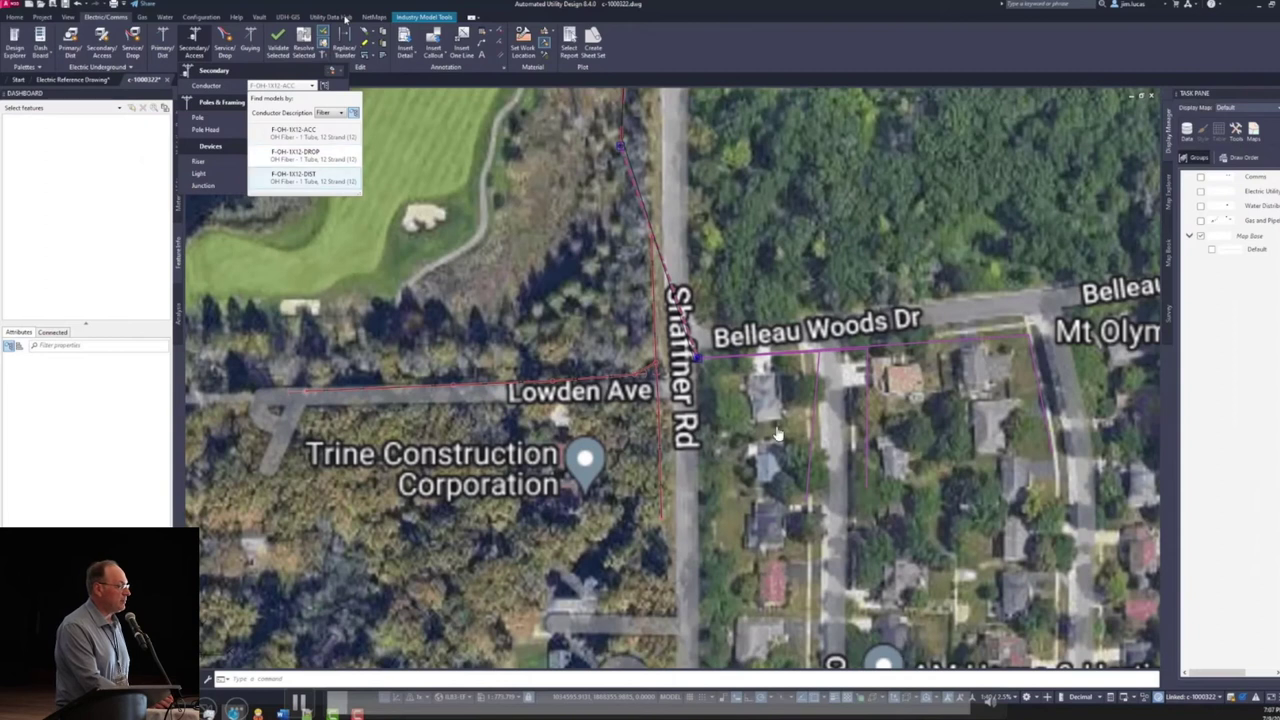
# - Start an overhead fiber run with conductor F-OH-1X12-ACC at the Shaffner Rd pole north of Lowden Ave and extend it to the intersection pole
pyautogui.click(668, 422)
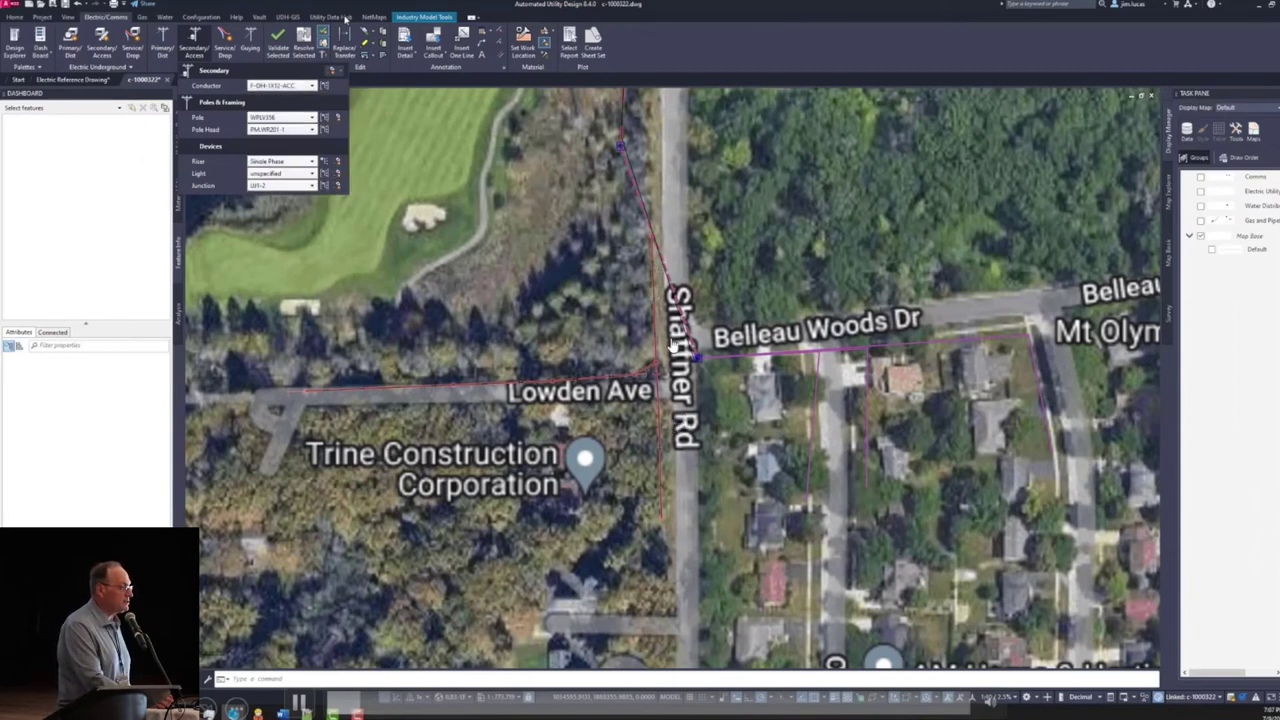
pyautogui.press('Escape')
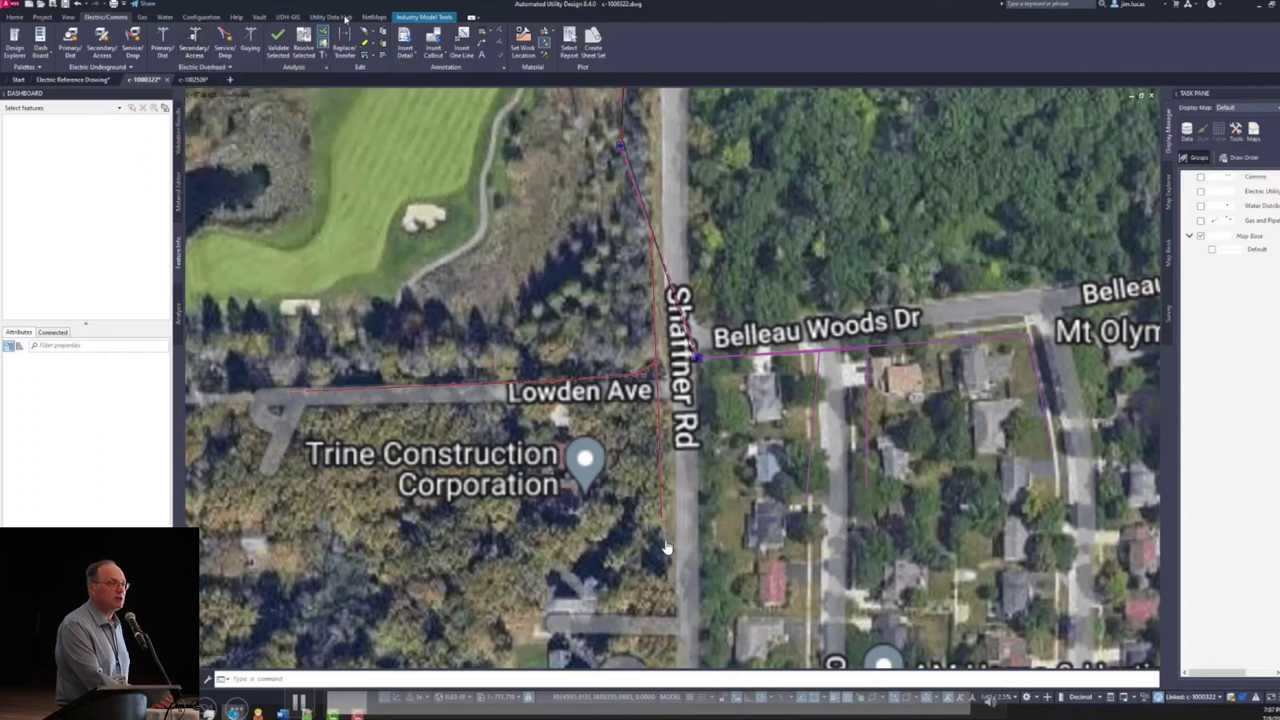
pyautogui.scroll(5, 625, 150)
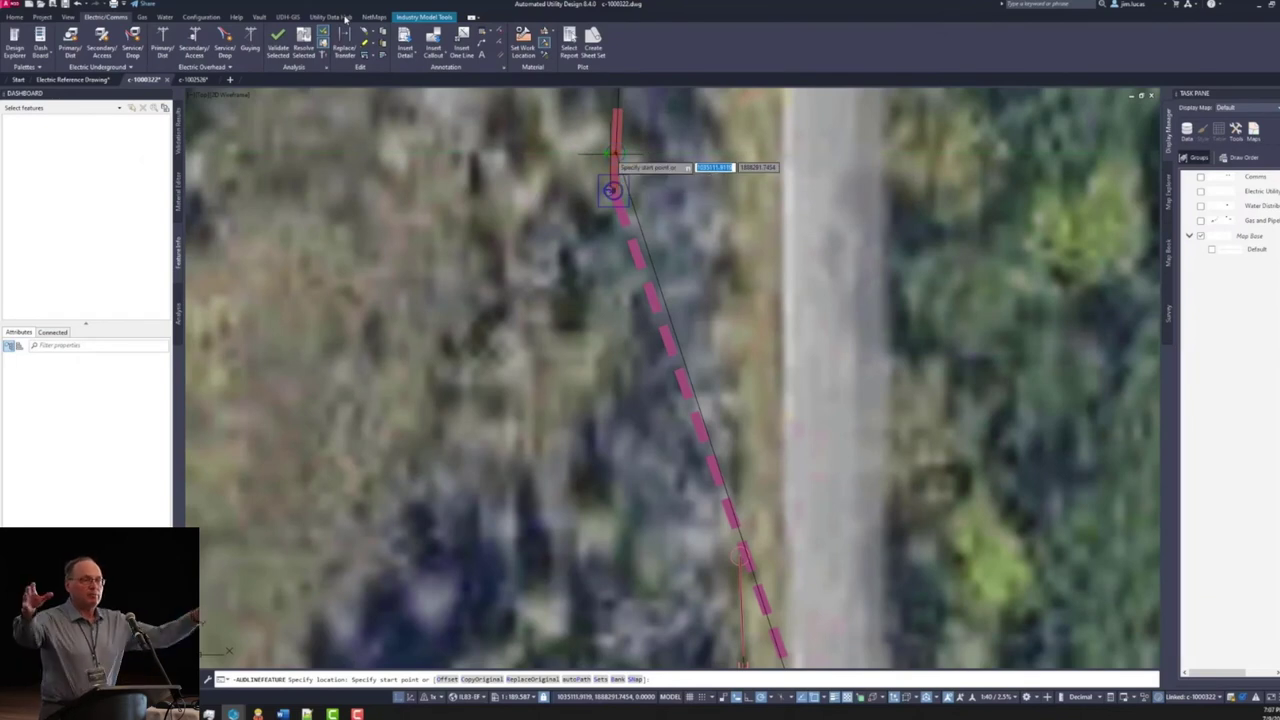
pyautogui.click(610, 189)
pyautogui.scroll(-5, 612, 190)
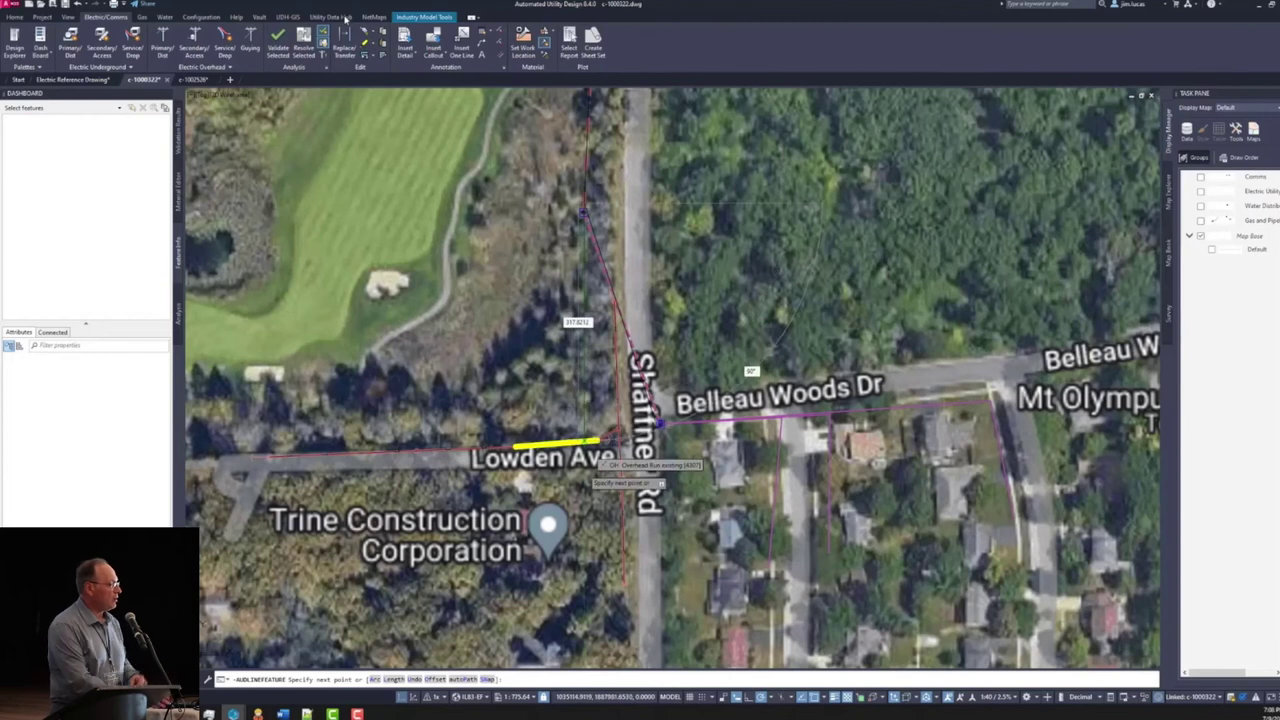
pyautogui.scroll(6, 612, 444)
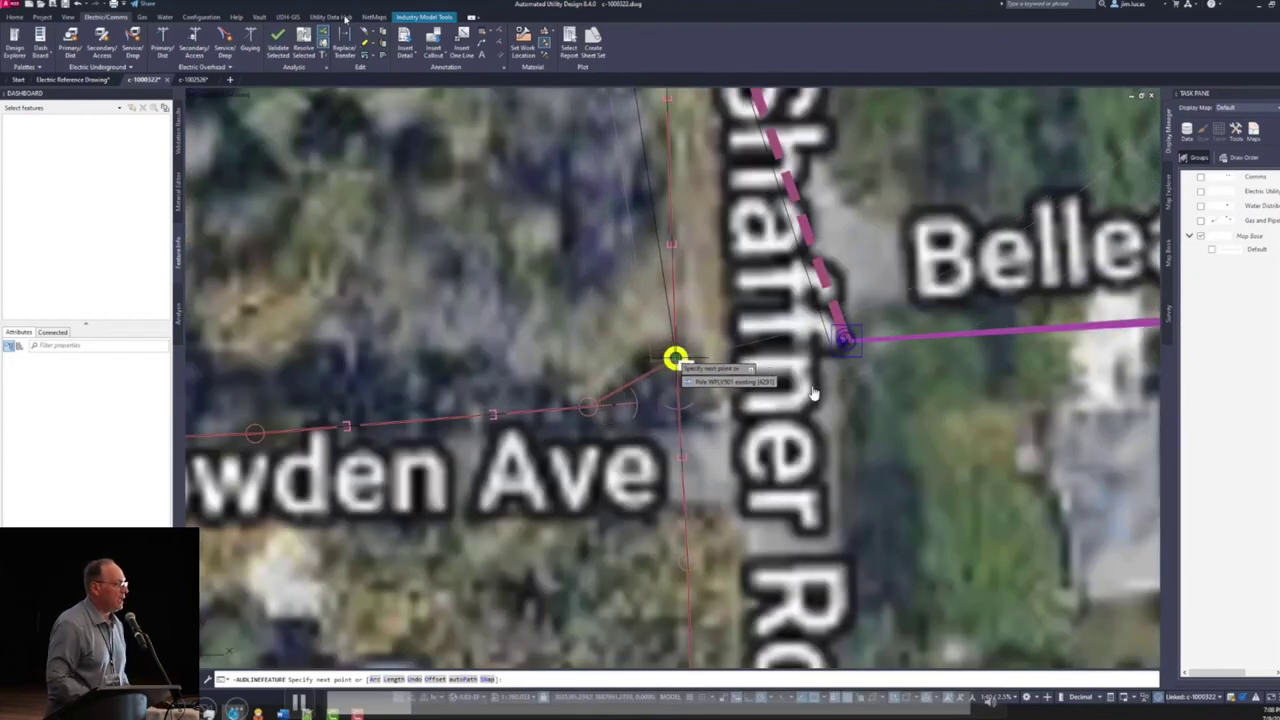
pyautogui.click(675, 357)
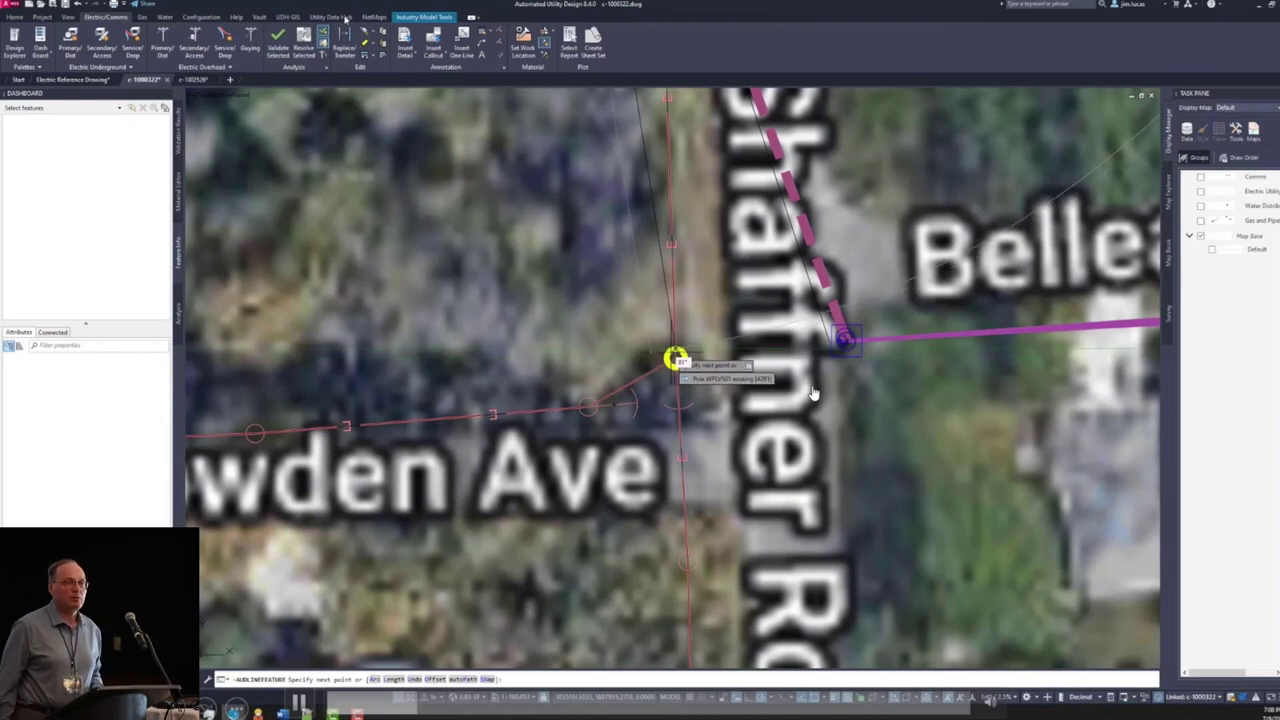
# - Continue the overhead fiber run south along Shaffner Rd through the existing poles to the southernmost one and finish the run
pyautogui.scroll(-1, 720, 350)
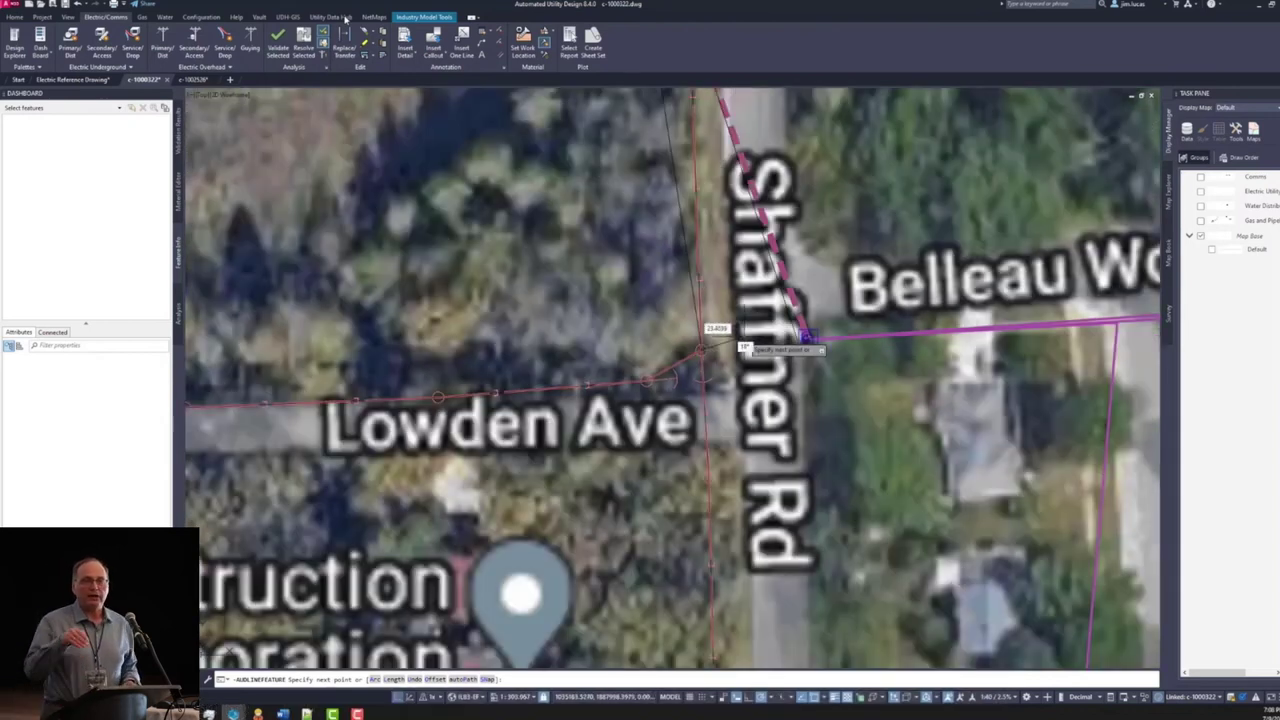
pyautogui.click(706, 477)
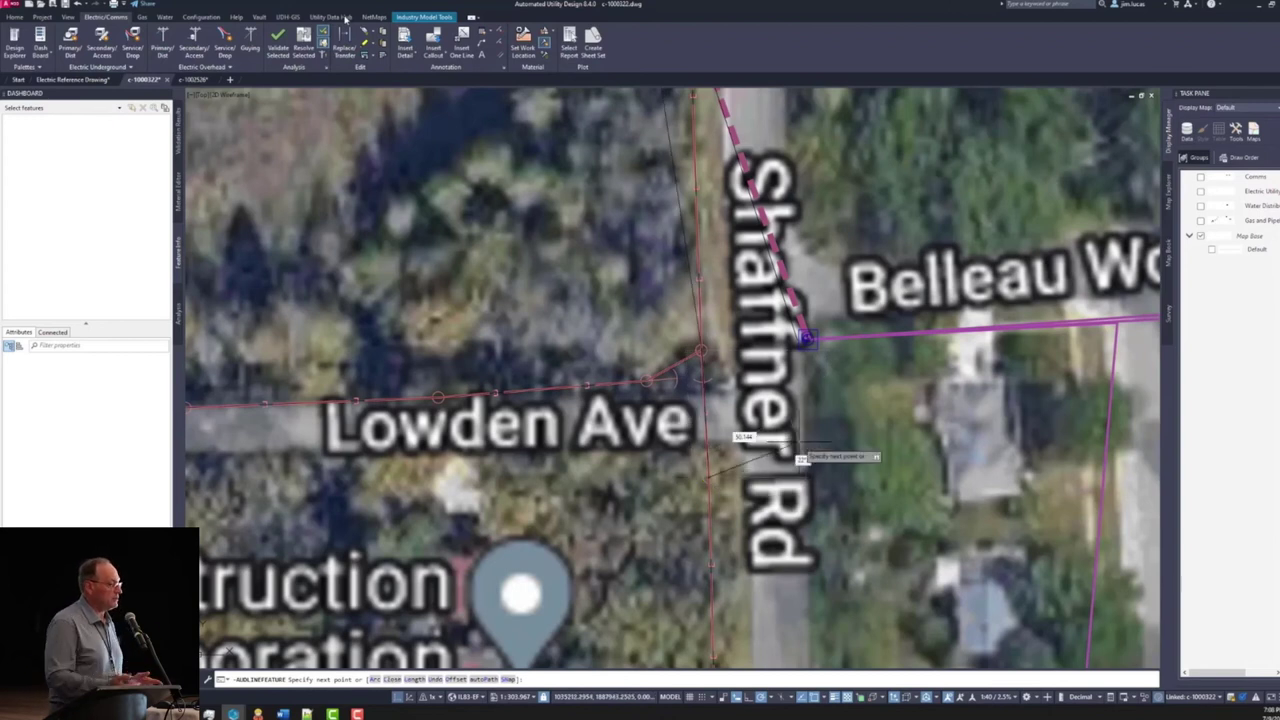
pyautogui.scroll(-3, 795, 444)
pyautogui.scroll(5, 765, 555)
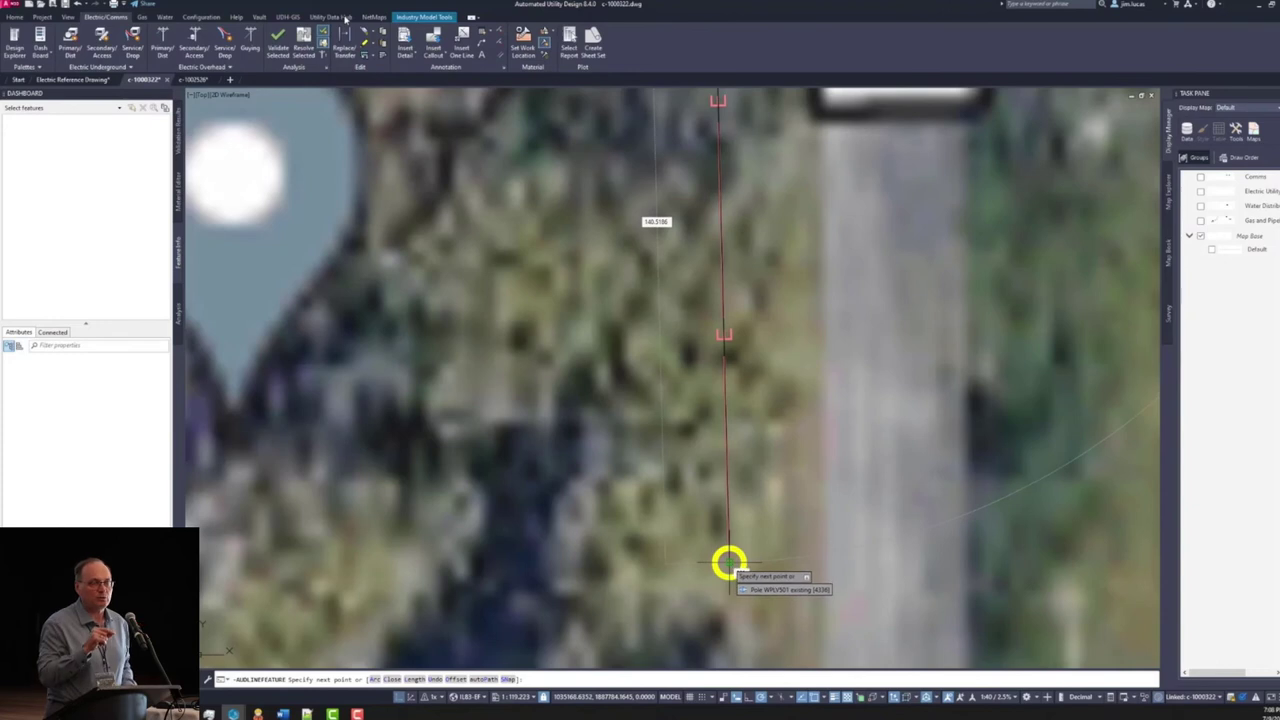
pyautogui.click(729, 562)
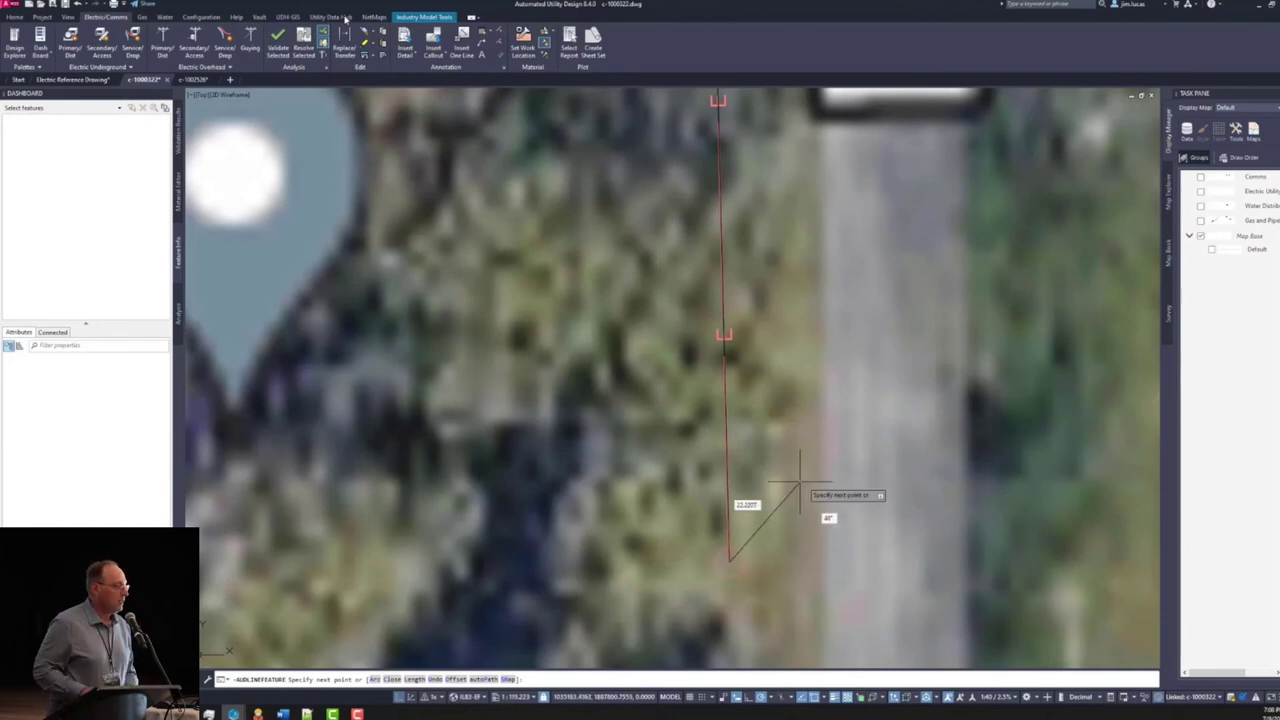
pyautogui.scroll(-3, 790, 500)
pyautogui.click(750, 505)
pyautogui.scroll(-3, 750, 505)
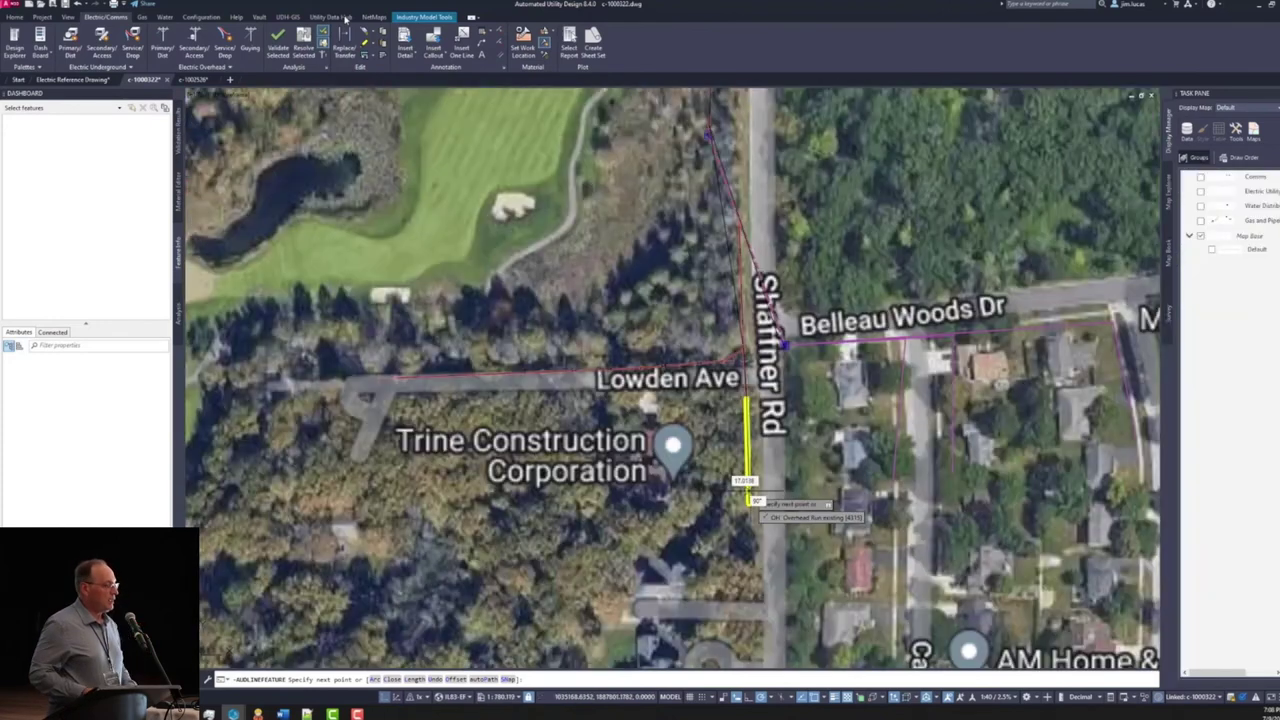
pyautogui.press('Return')
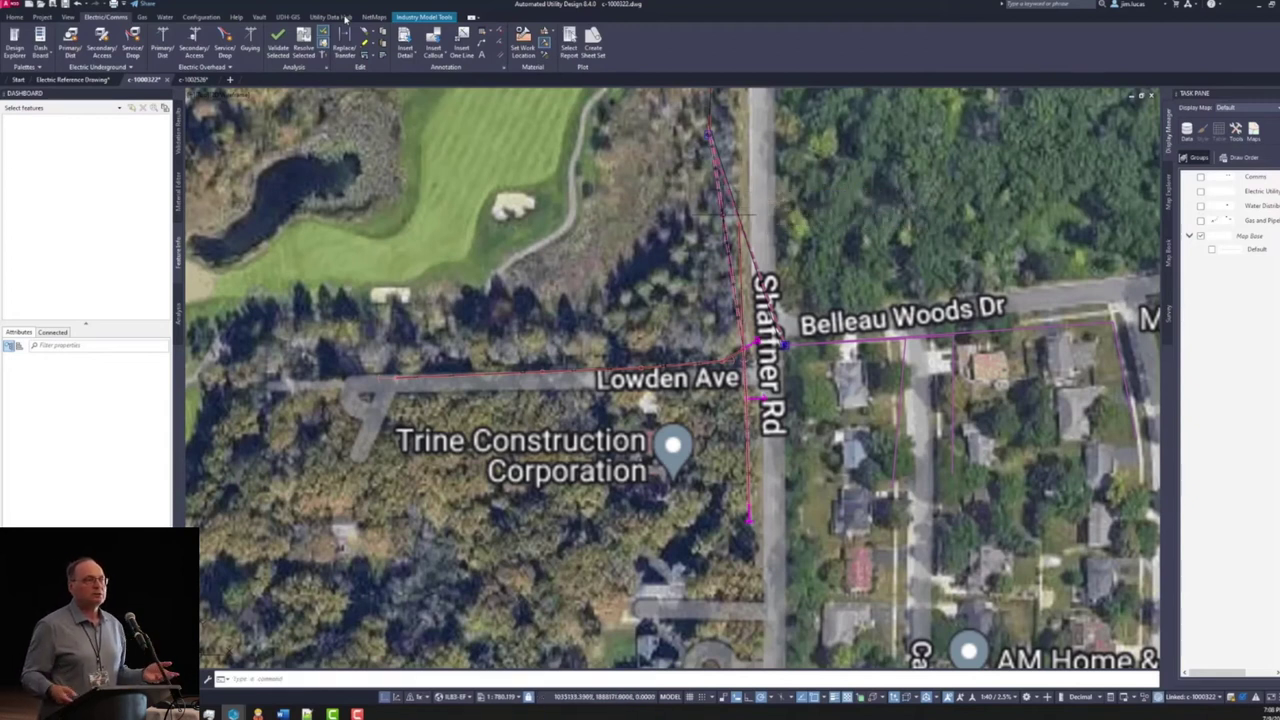
# - Examine the conductor and fiber strands of the new overhead run north of Lowden Ave
pyautogui.click(724, 212)
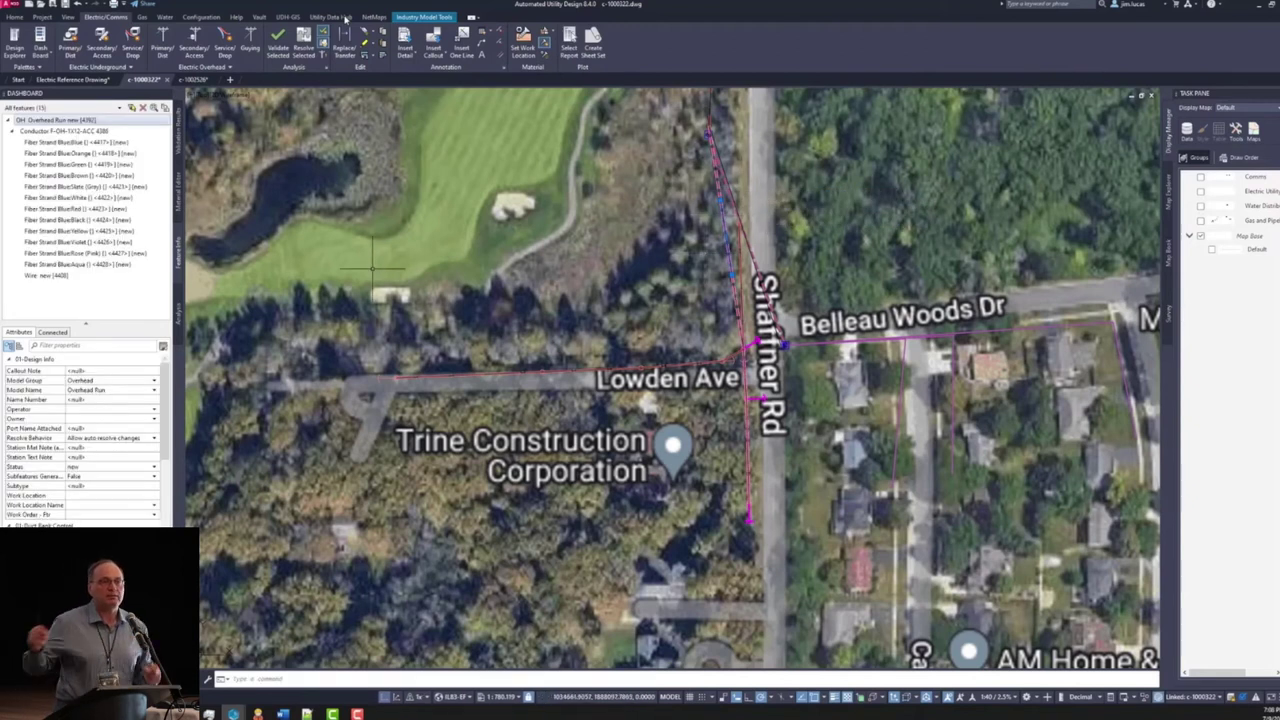
pyautogui.press('Escape')
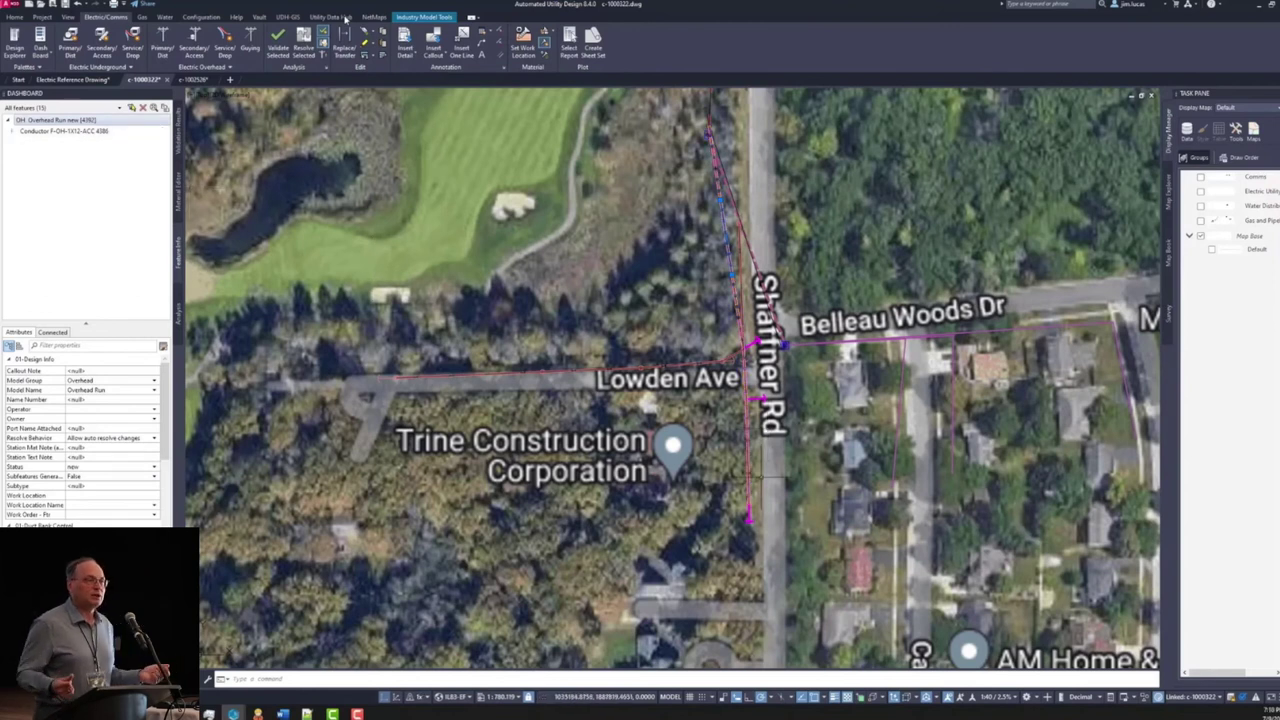
pyautogui.scroll(2, 754, 478)
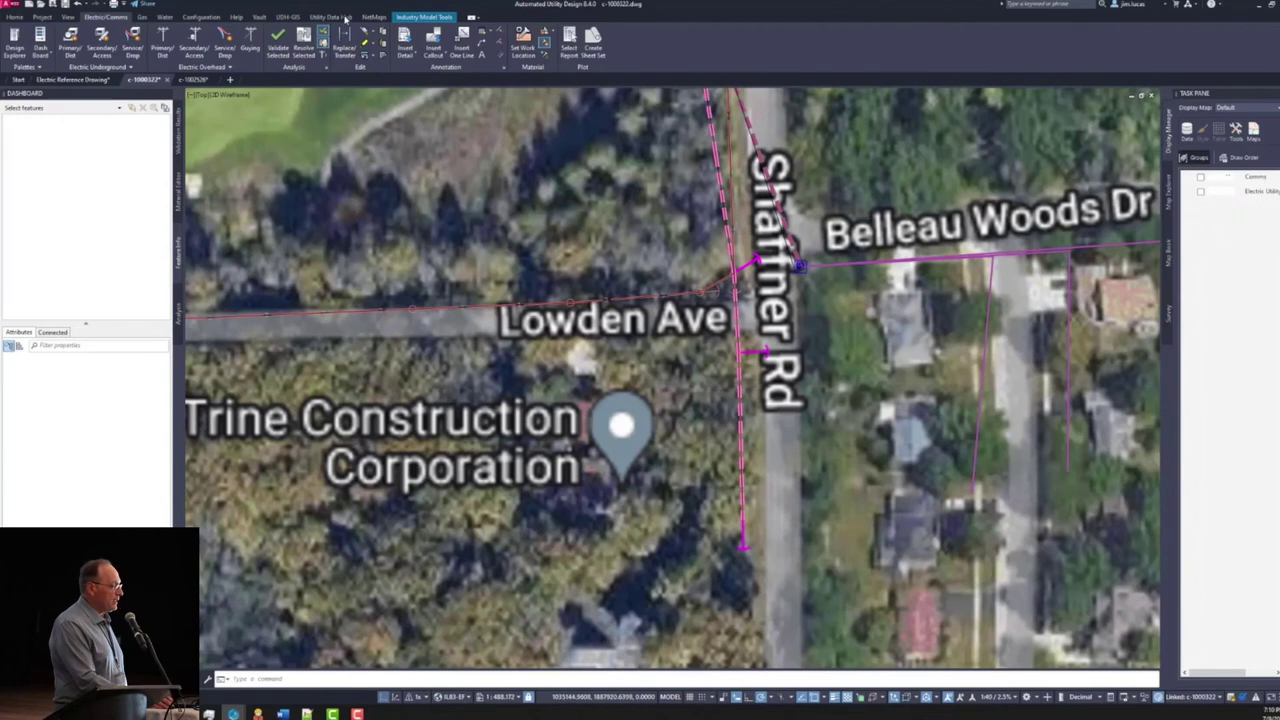
pyautogui.scroll(-2, 750, 472)
# - Place a riser at the southernmost pole of the fiber run and an ODC-C-48SC enclosure at the end of the underground duct run
pyautogui.scroll(4, 749, 471)
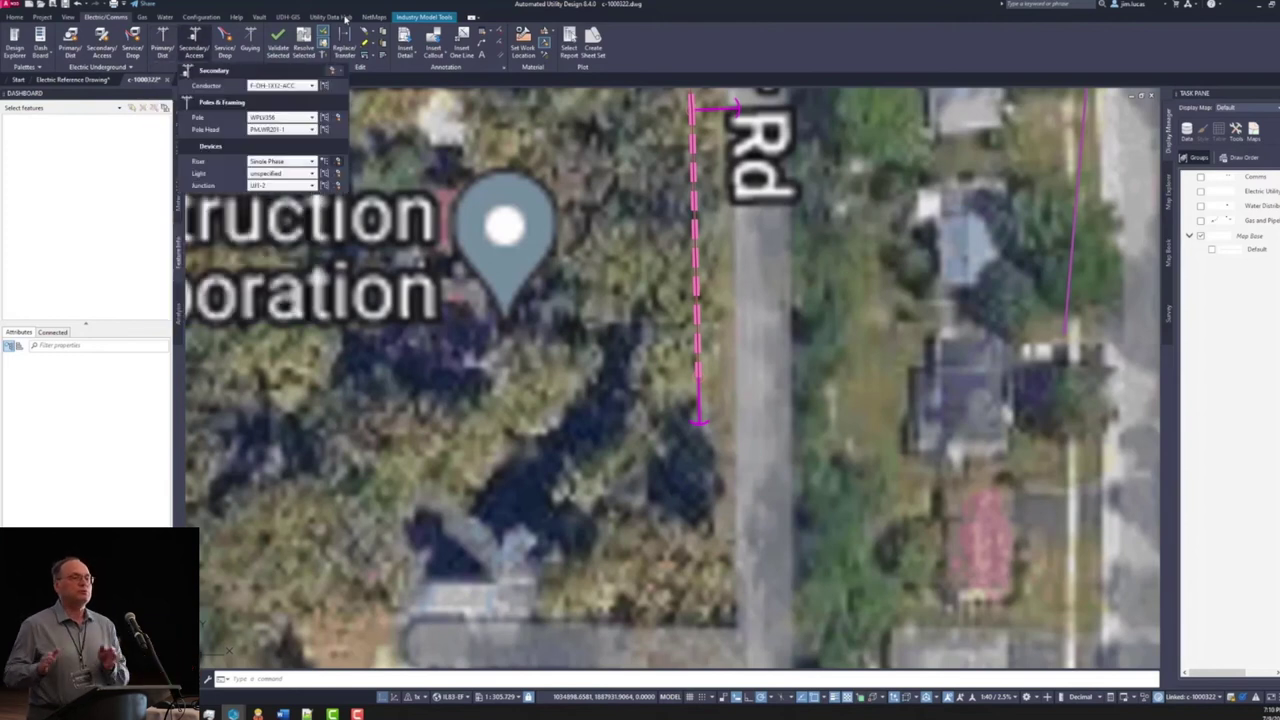
pyautogui.click(697, 377)
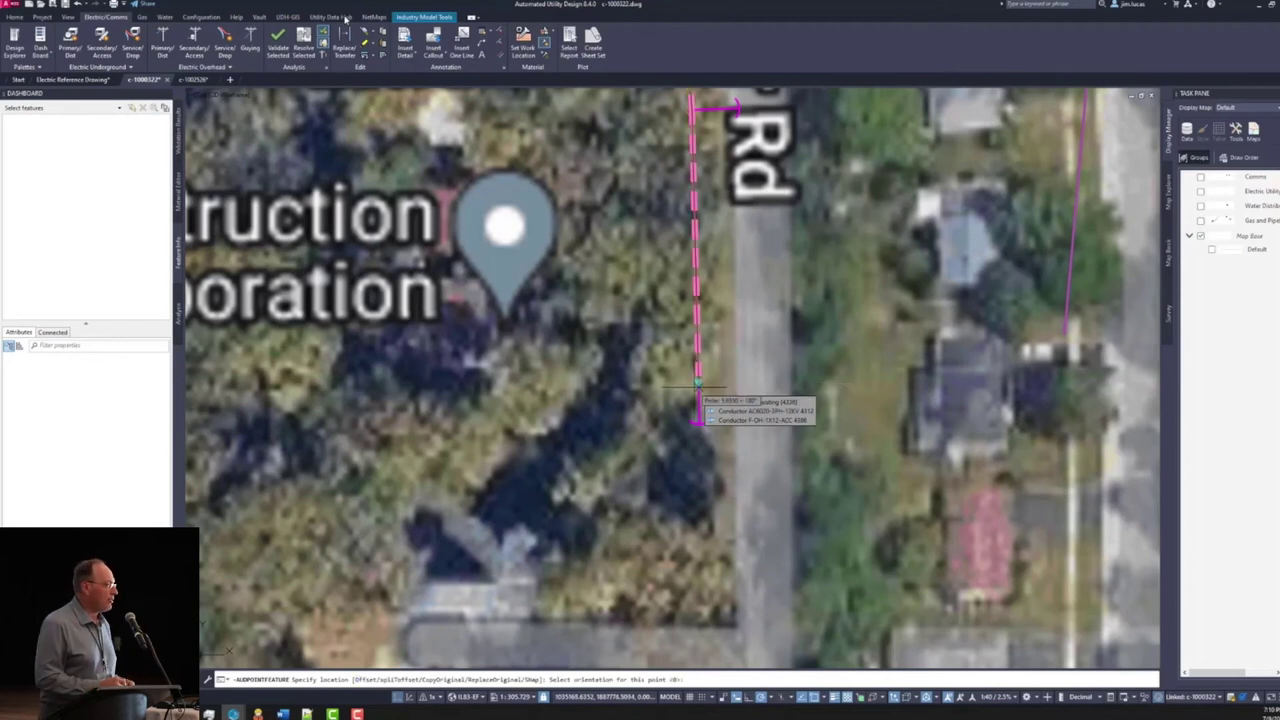
pyautogui.press('Return')
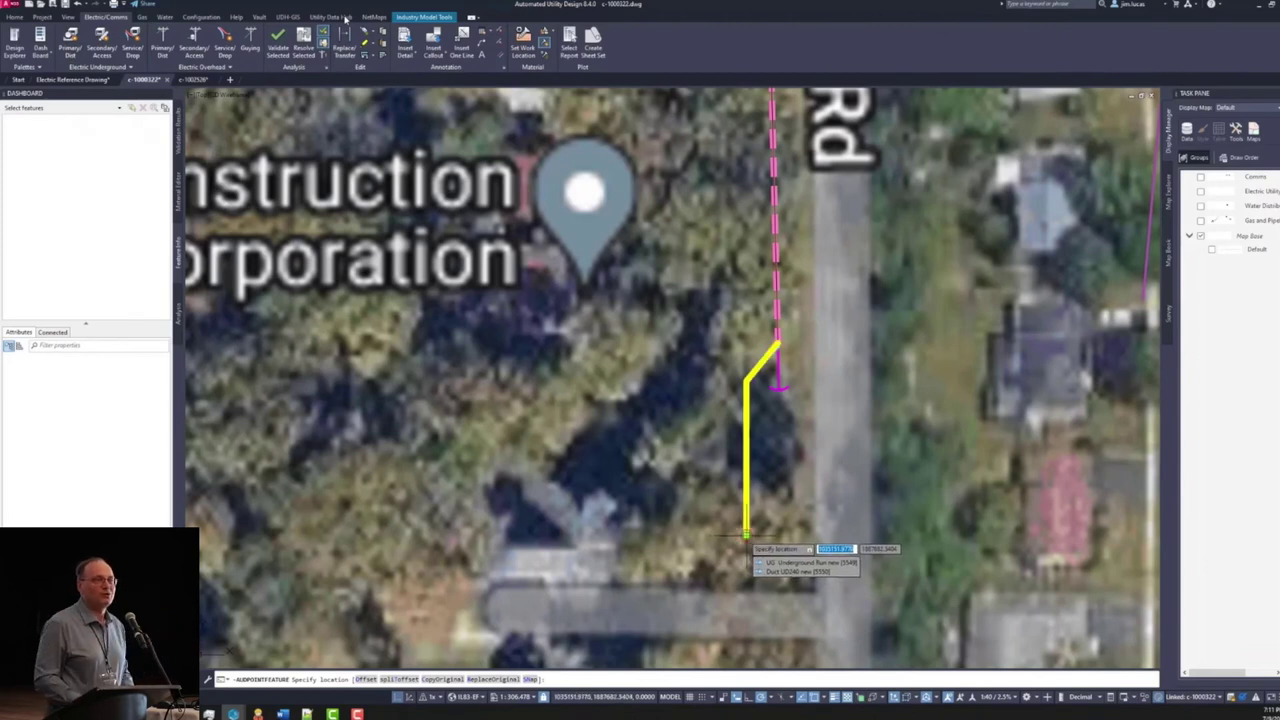
pyautogui.click(746, 536)
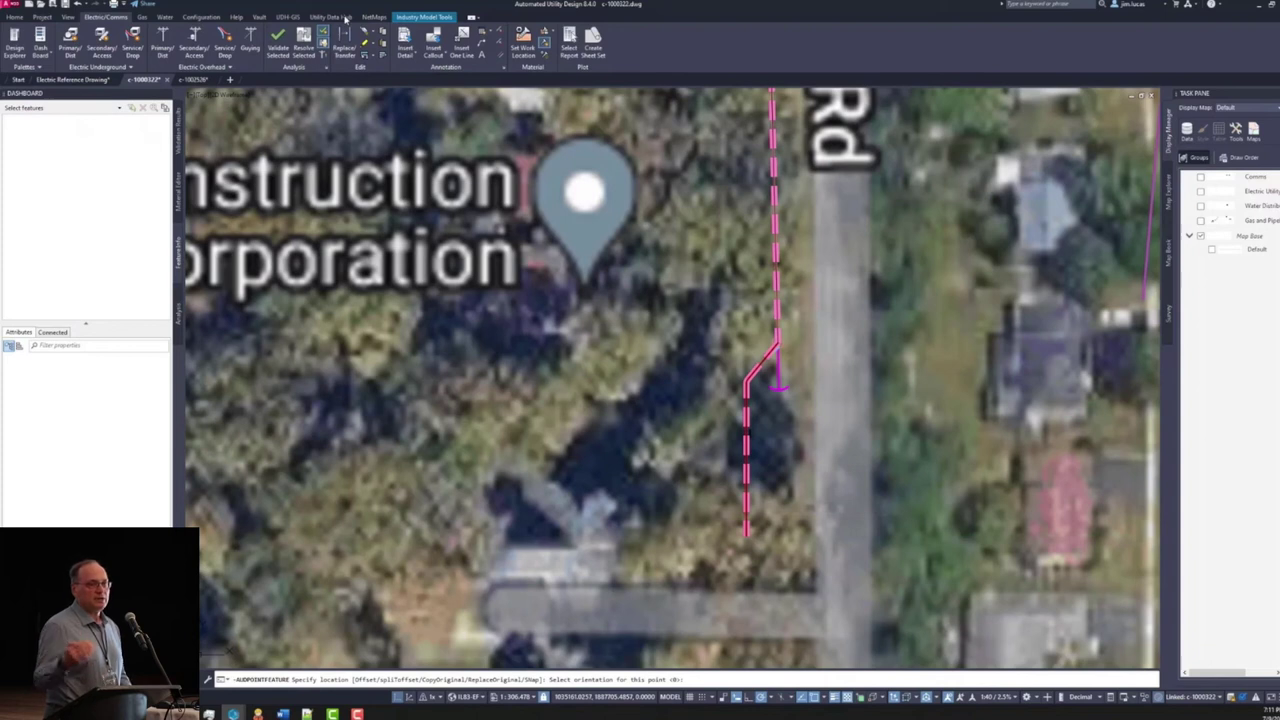
pyautogui.press('Return')
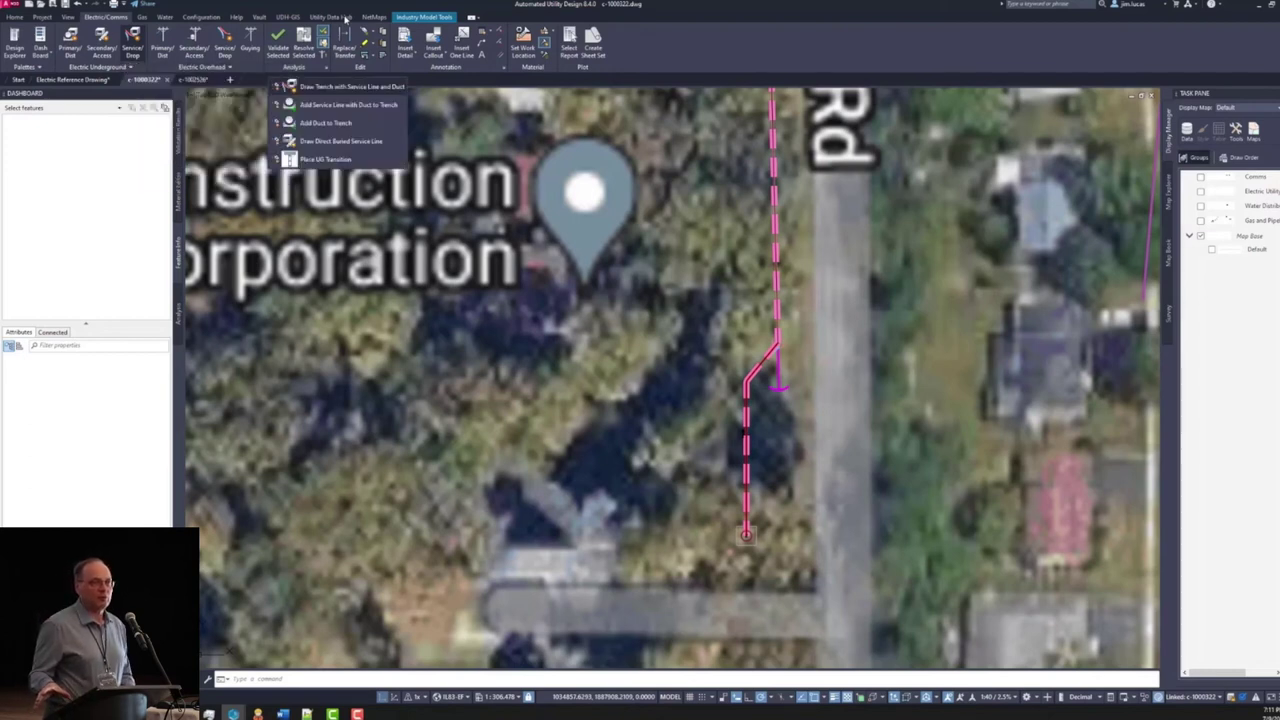
# - Draw a trench with service line and duct from the ODC-C-48SC enclosure west to the nearby building
pyautogui.click(320, 100)
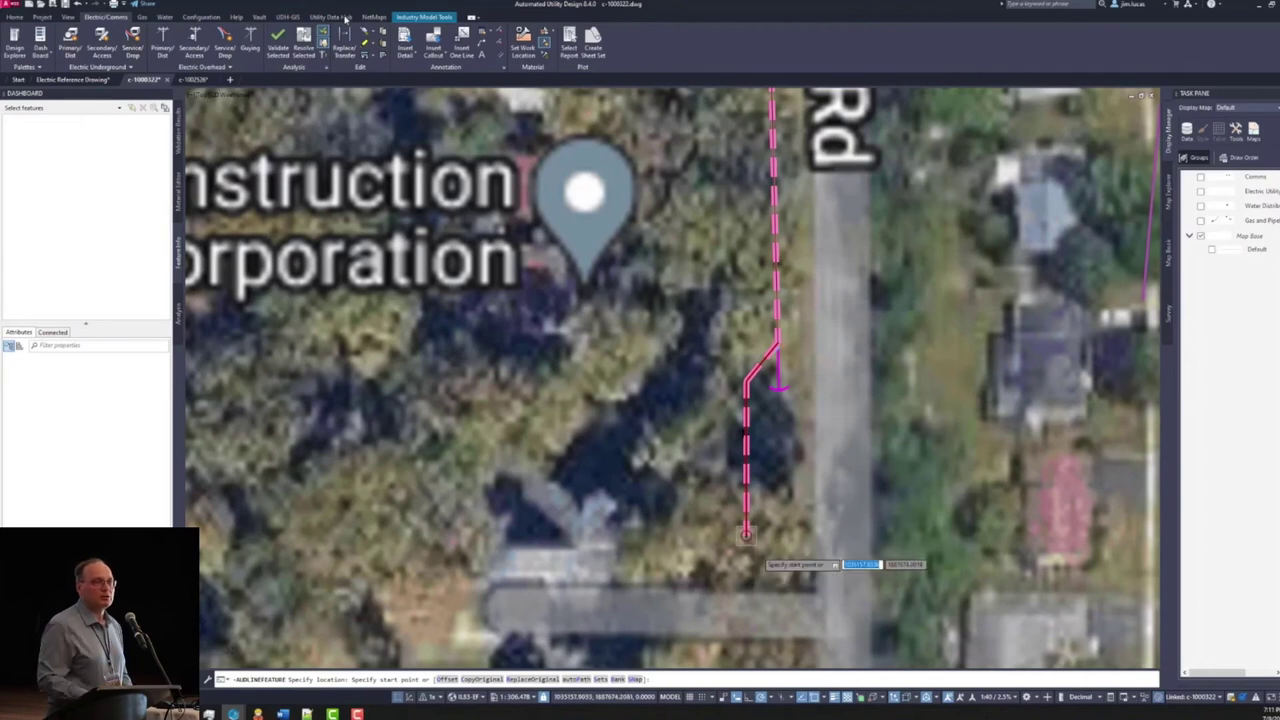
pyautogui.scroll(5, 750, 542)
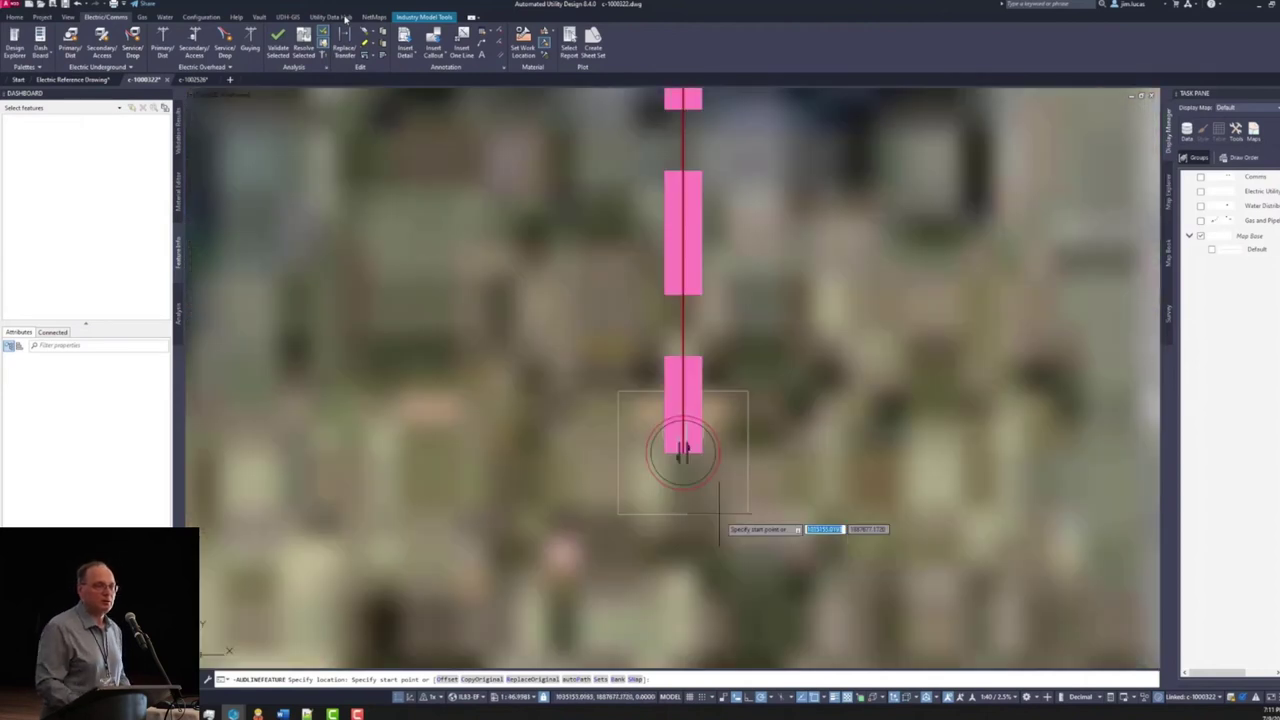
pyautogui.click(683, 452)
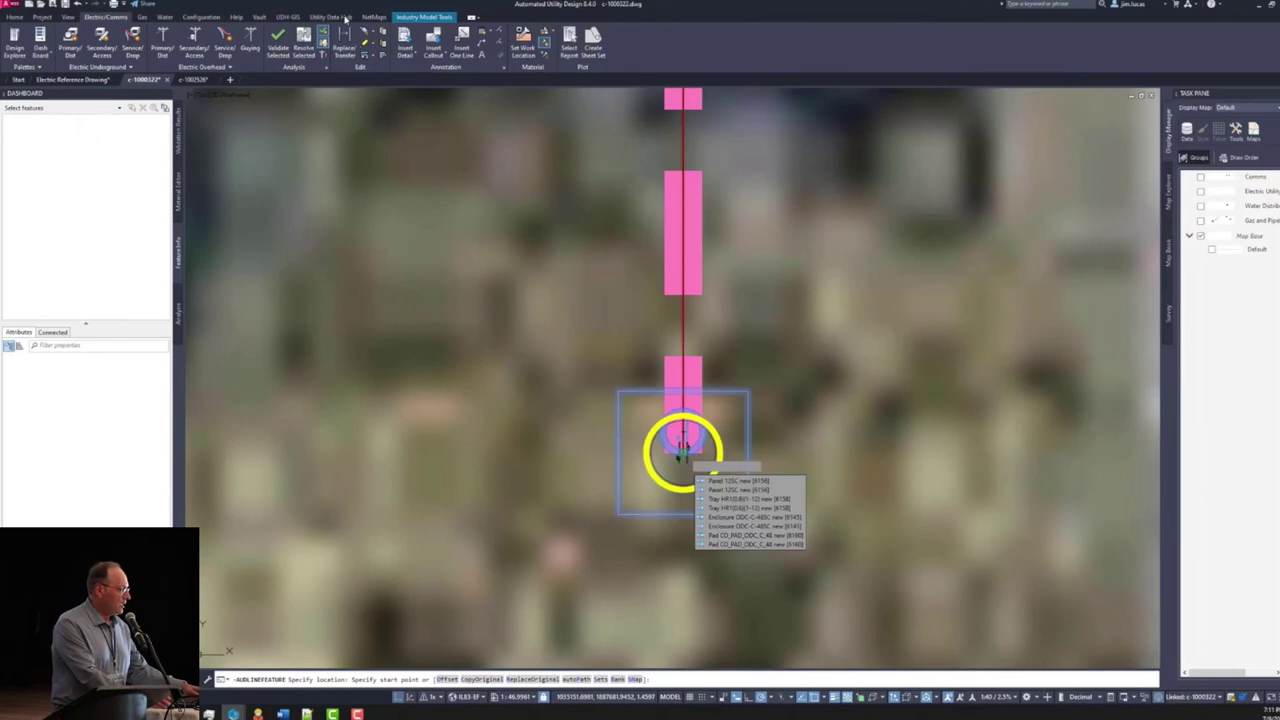
pyautogui.scroll(2, 680, 450)
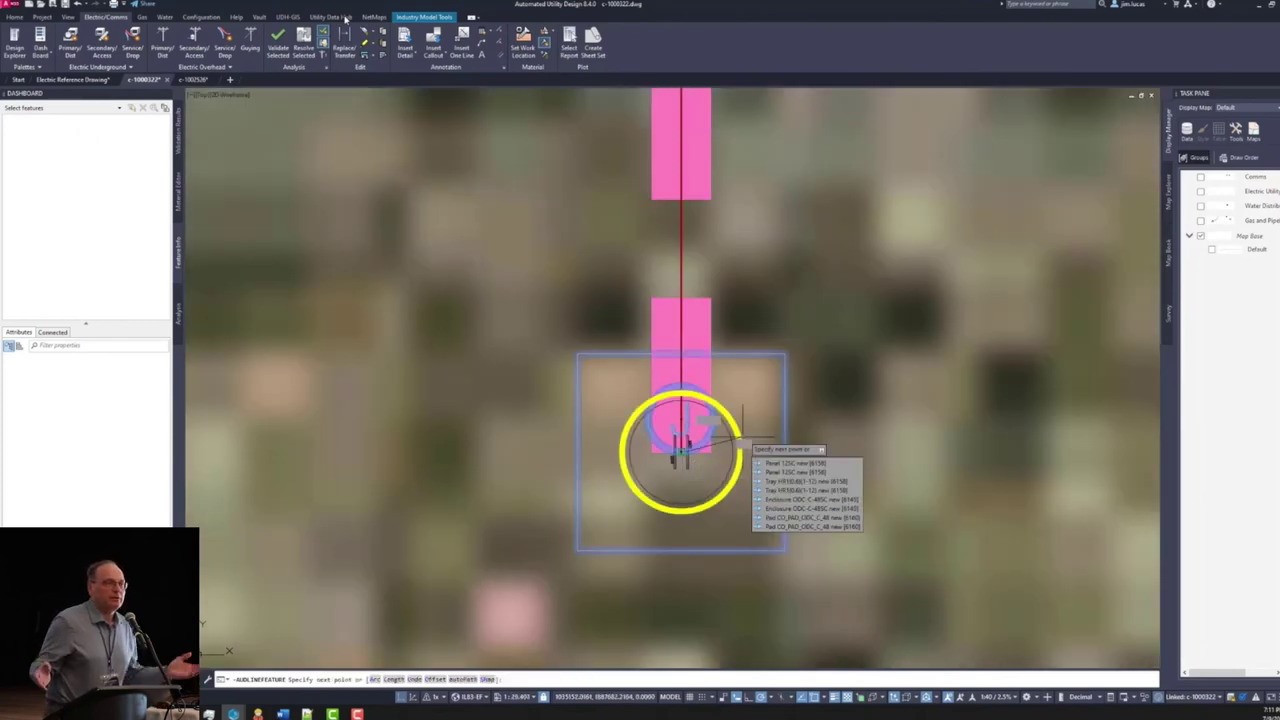
pyautogui.scroll(-5, 740, 432)
pyautogui.scroll(-2, 706, 452)
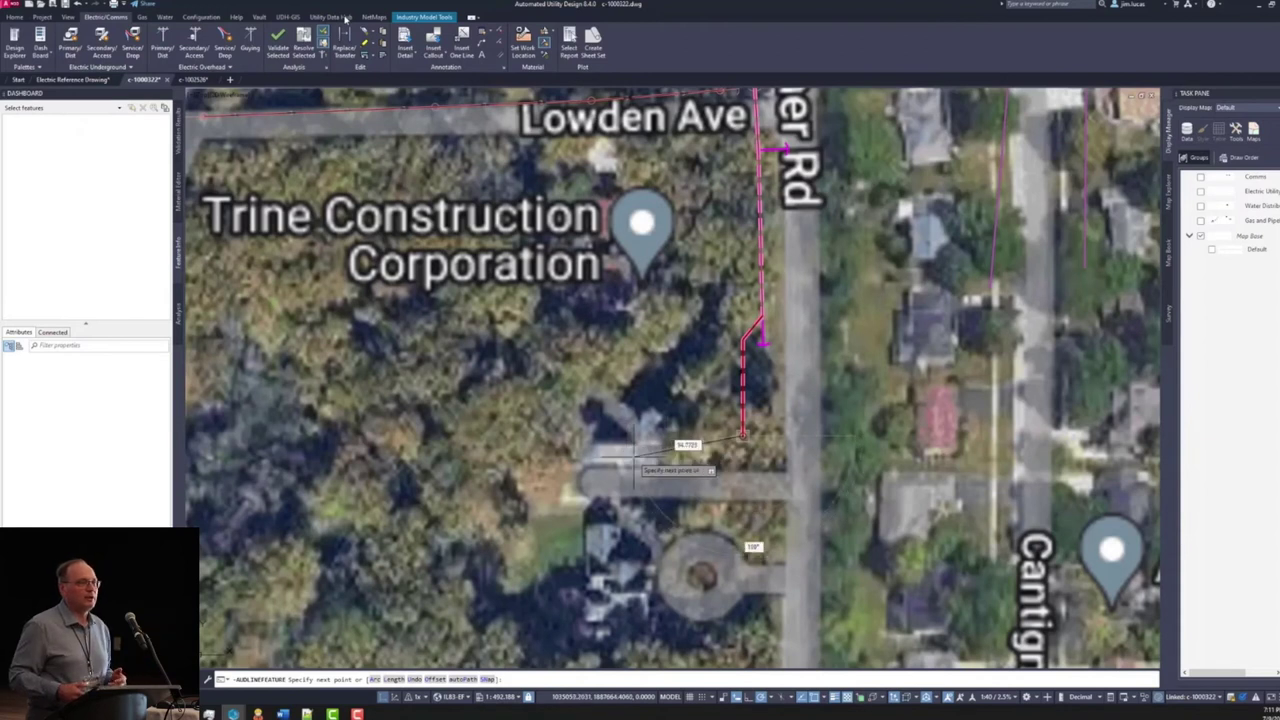
pyautogui.press('Return')
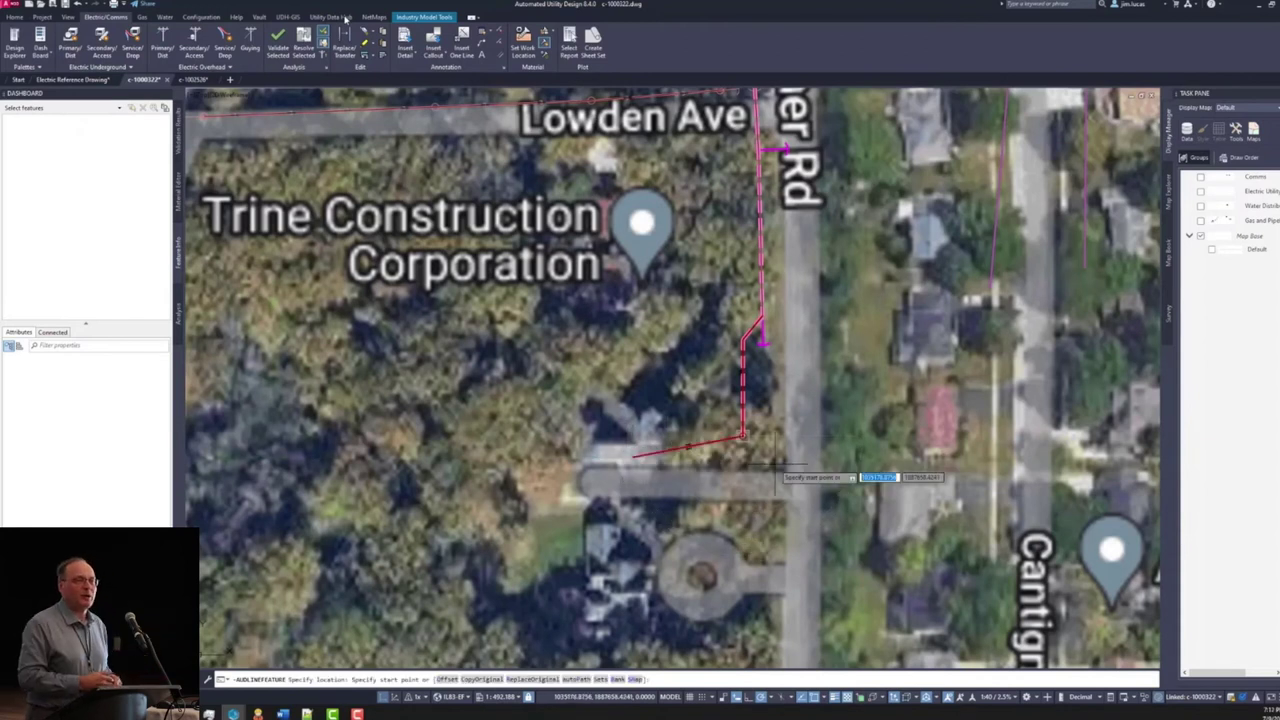
pyautogui.scroll(5, 742, 432)
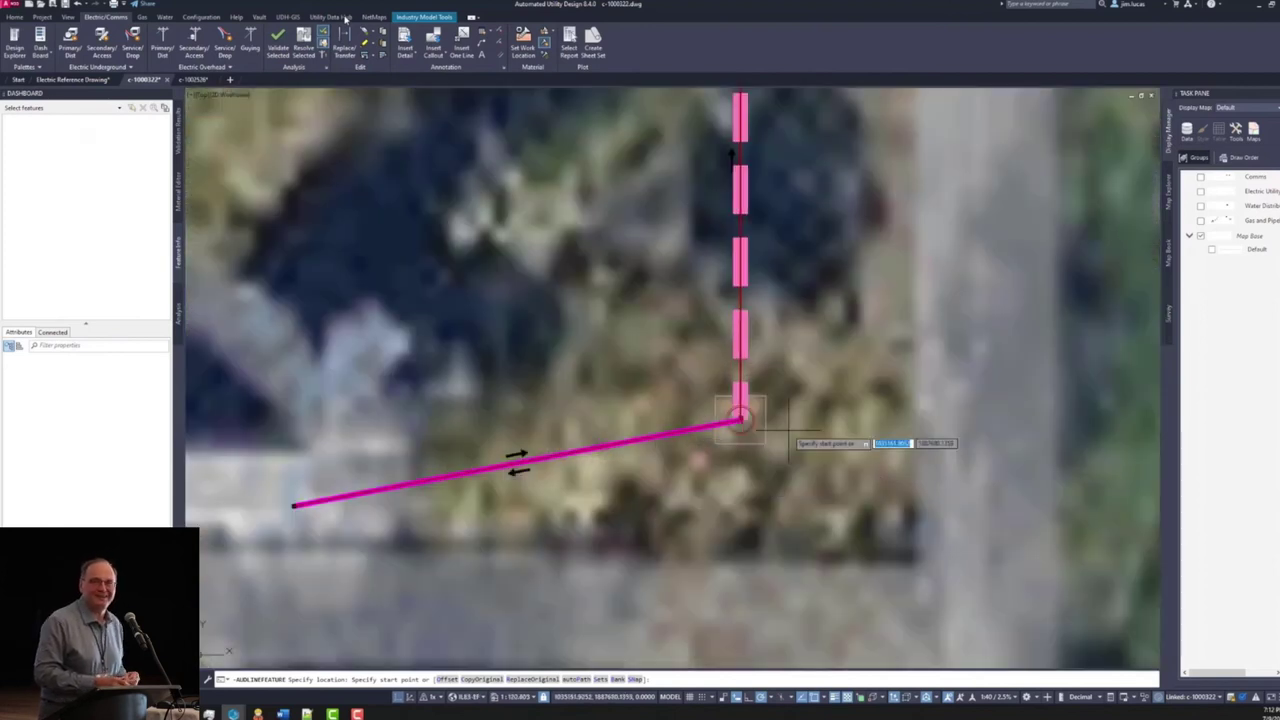
# - Switch to drawing c-1002526 and examine the fiber enclosure and its connected underground ducts in 3D
pyautogui.hotkey('ctrl', 'Tab')
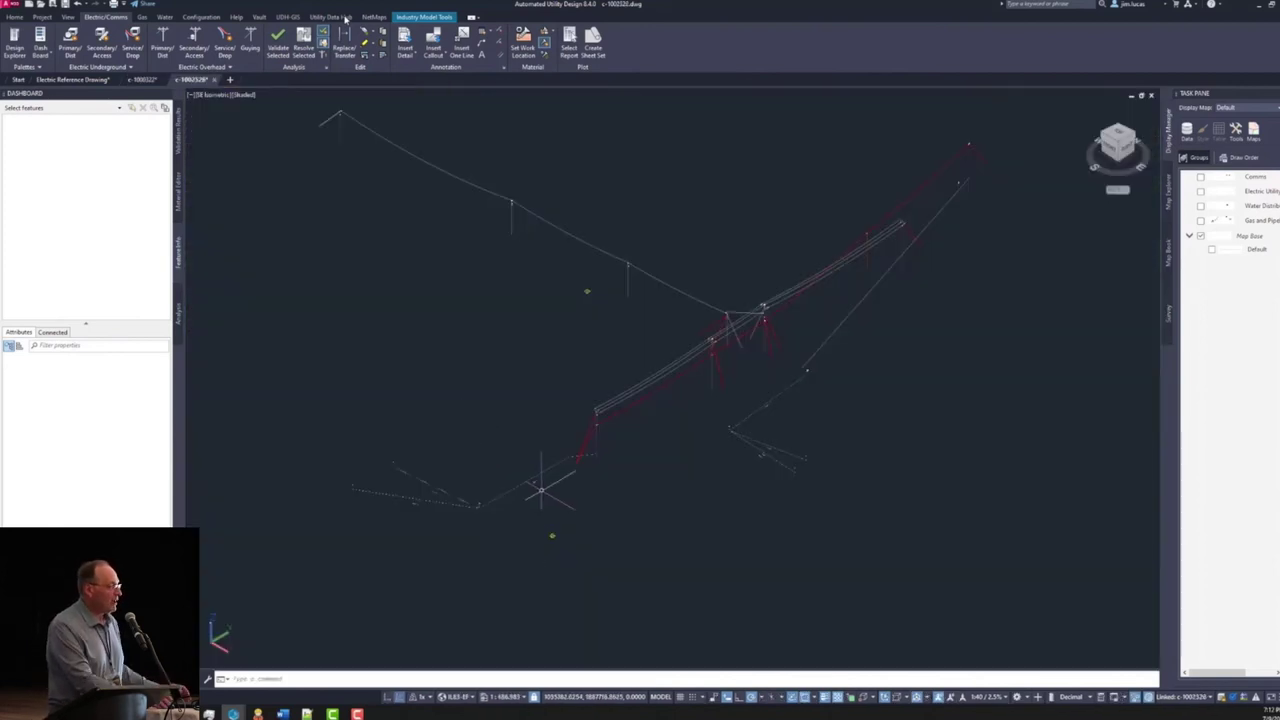
pyautogui.write('z')
pyautogui.press('Return')
pyautogui.click(862, 378)
pyautogui.click(480, 230)
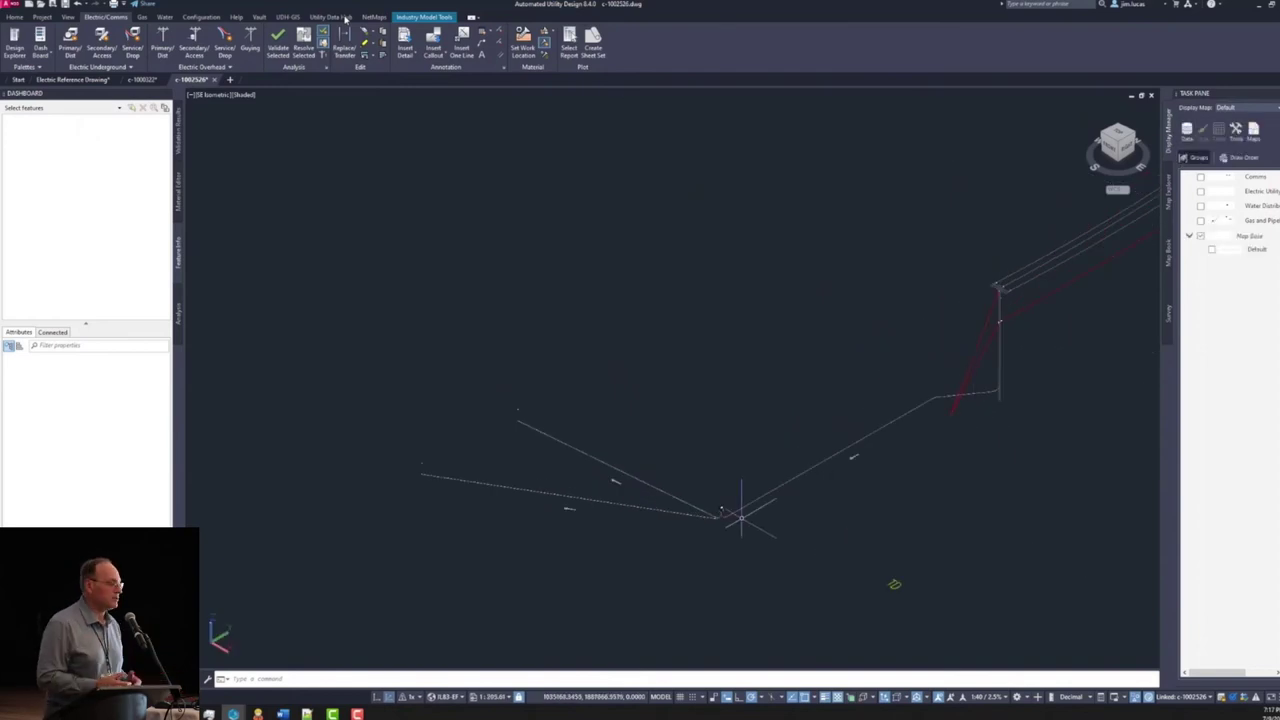
pyautogui.scroll(5, 764, 536)
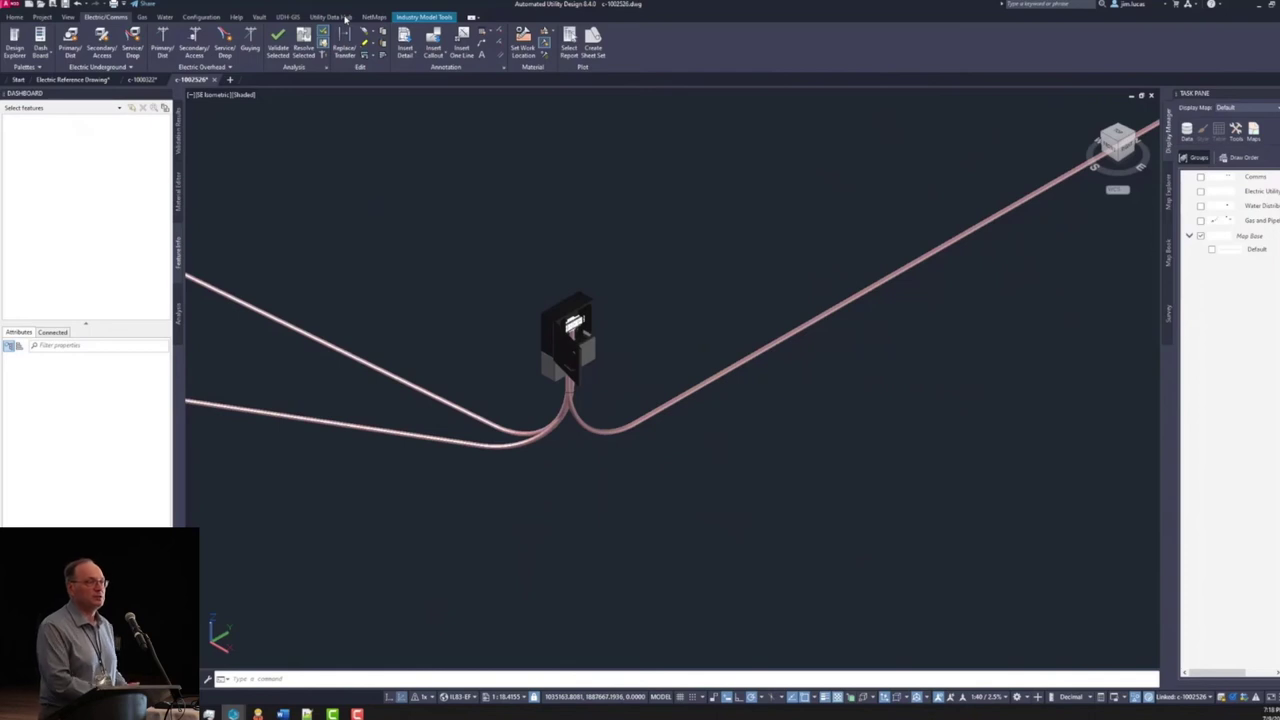
pyautogui.click(703, 383)
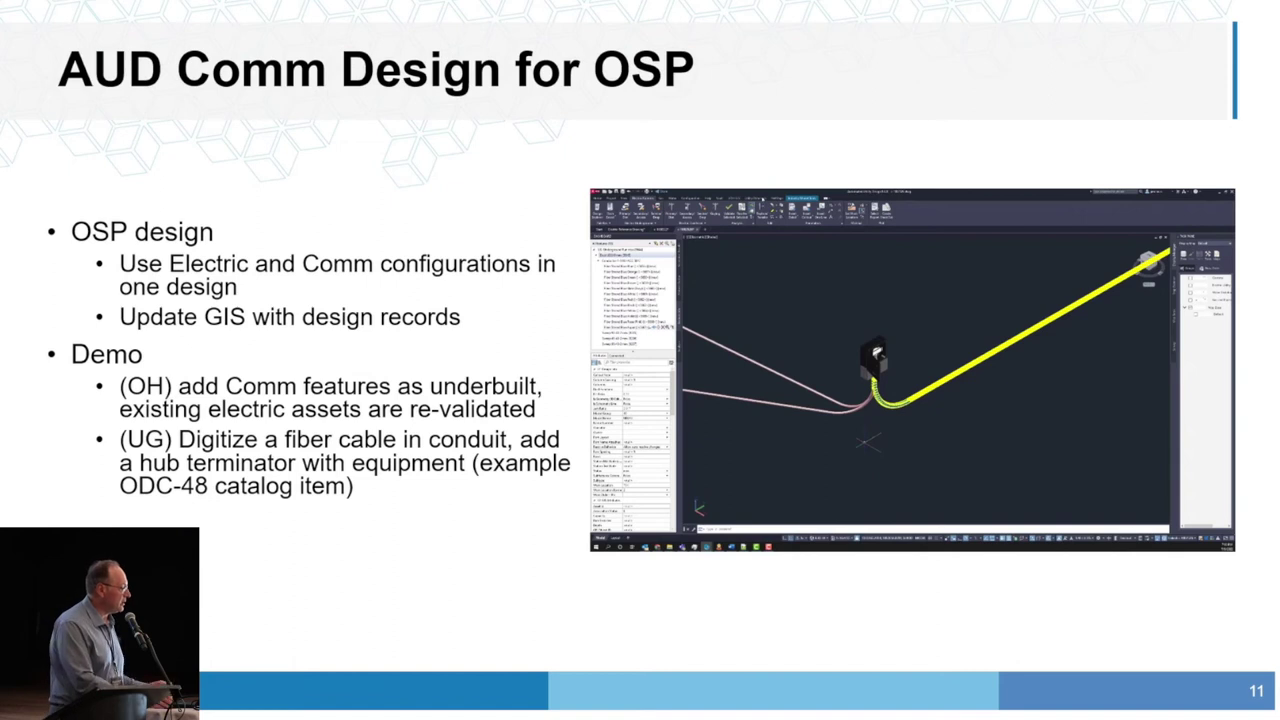
pyautogui.press('Right')
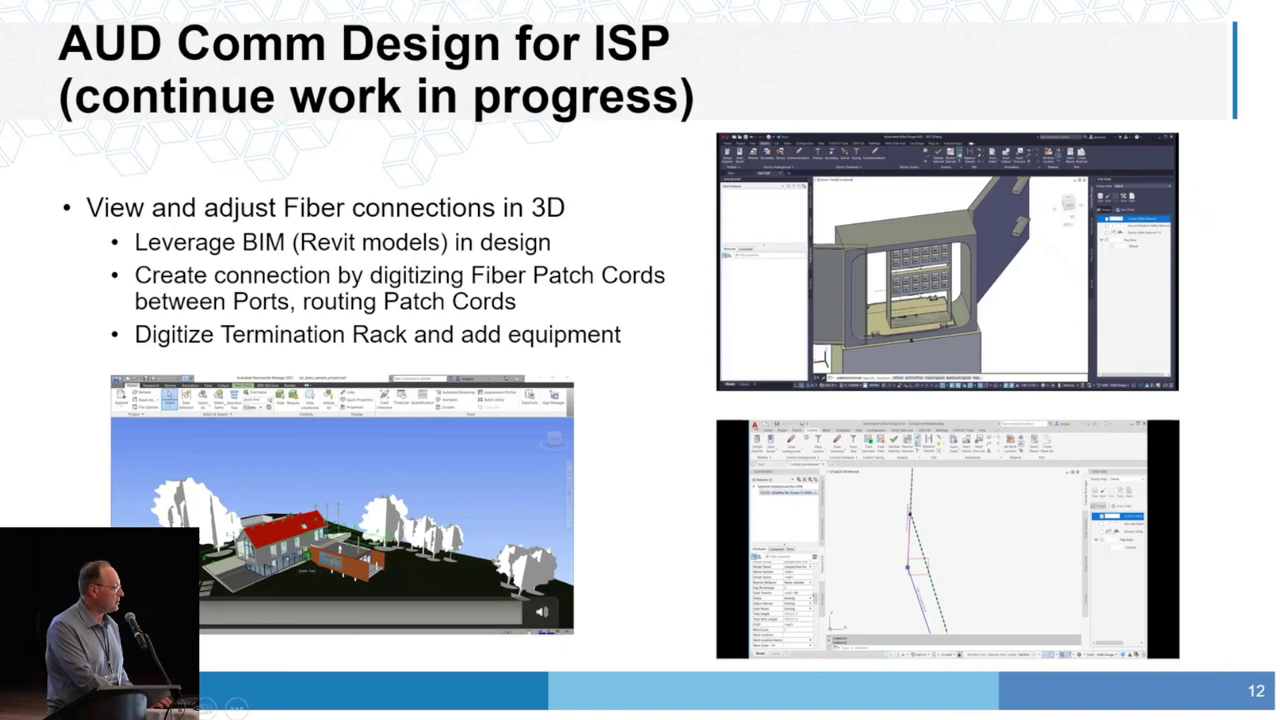
pyautogui.press('Right')
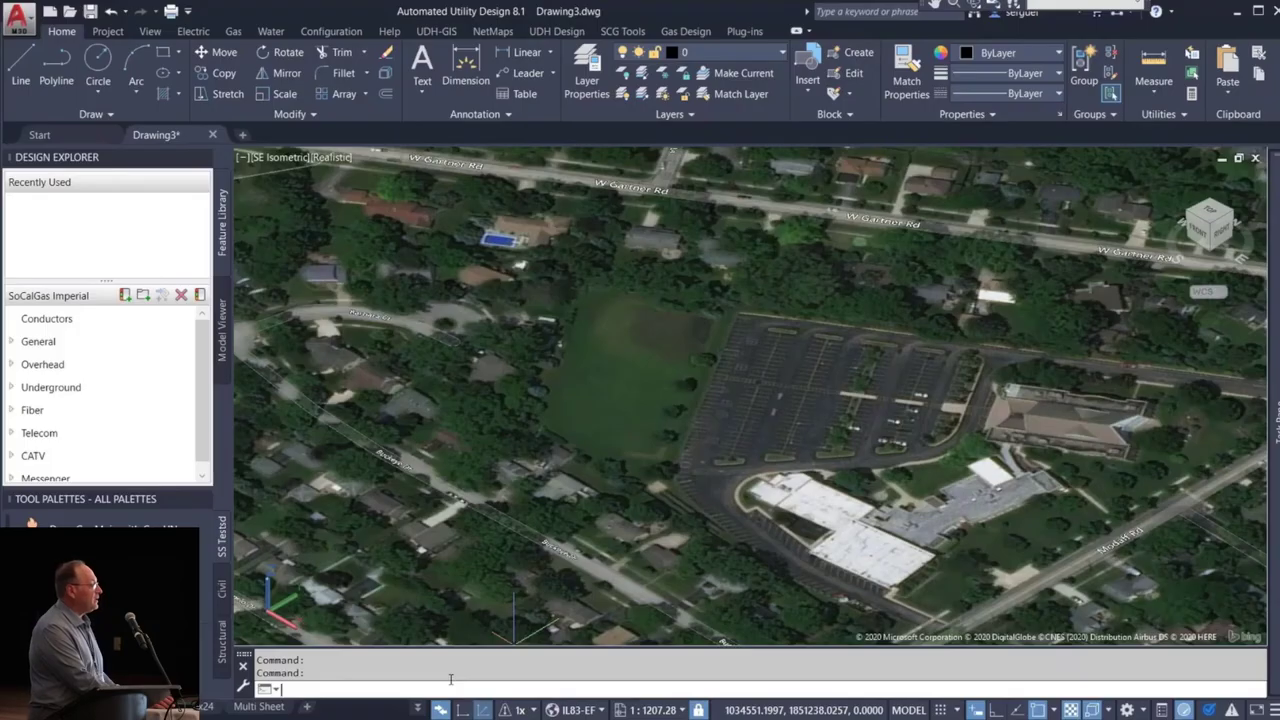
# - Attach the coordination model rac_basic_sample_project.nwc at scale 1 with an on-screen insertion point at the parking lot's west edge
pyautogui.write('ttac')
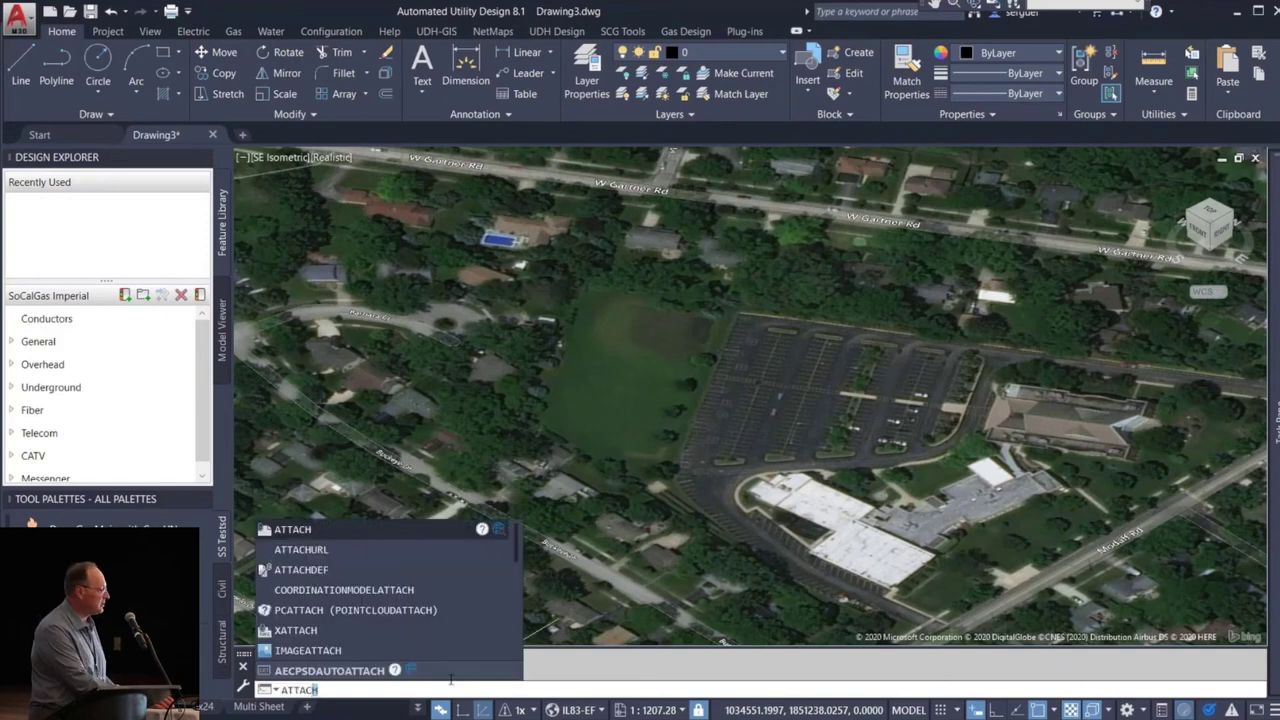
pyautogui.click(397, 591)
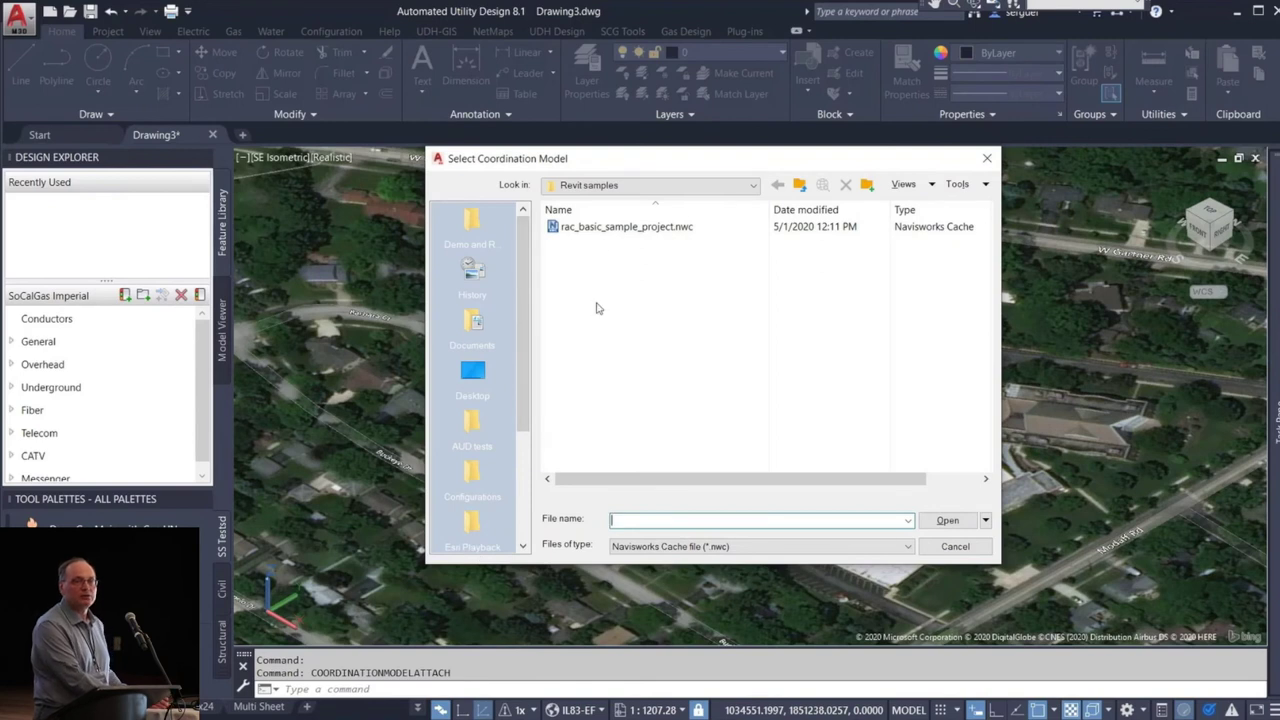
pyautogui.click(617, 229)
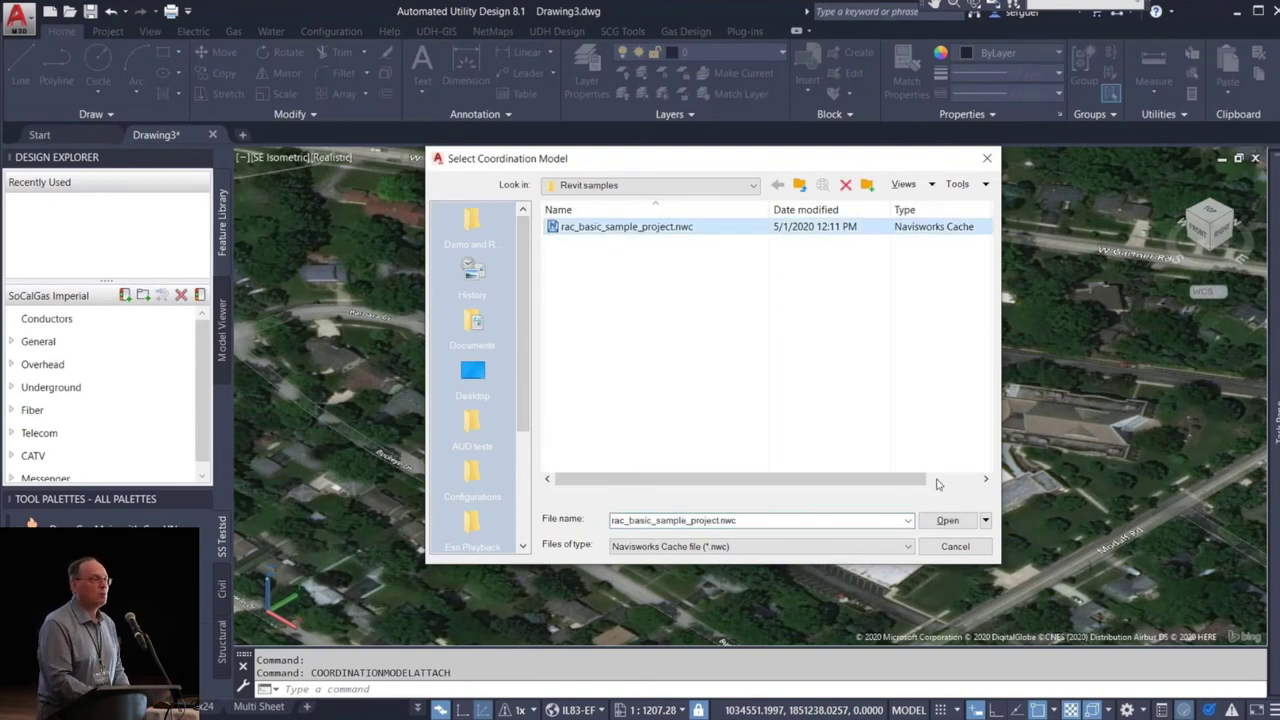
pyautogui.click(947, 521)
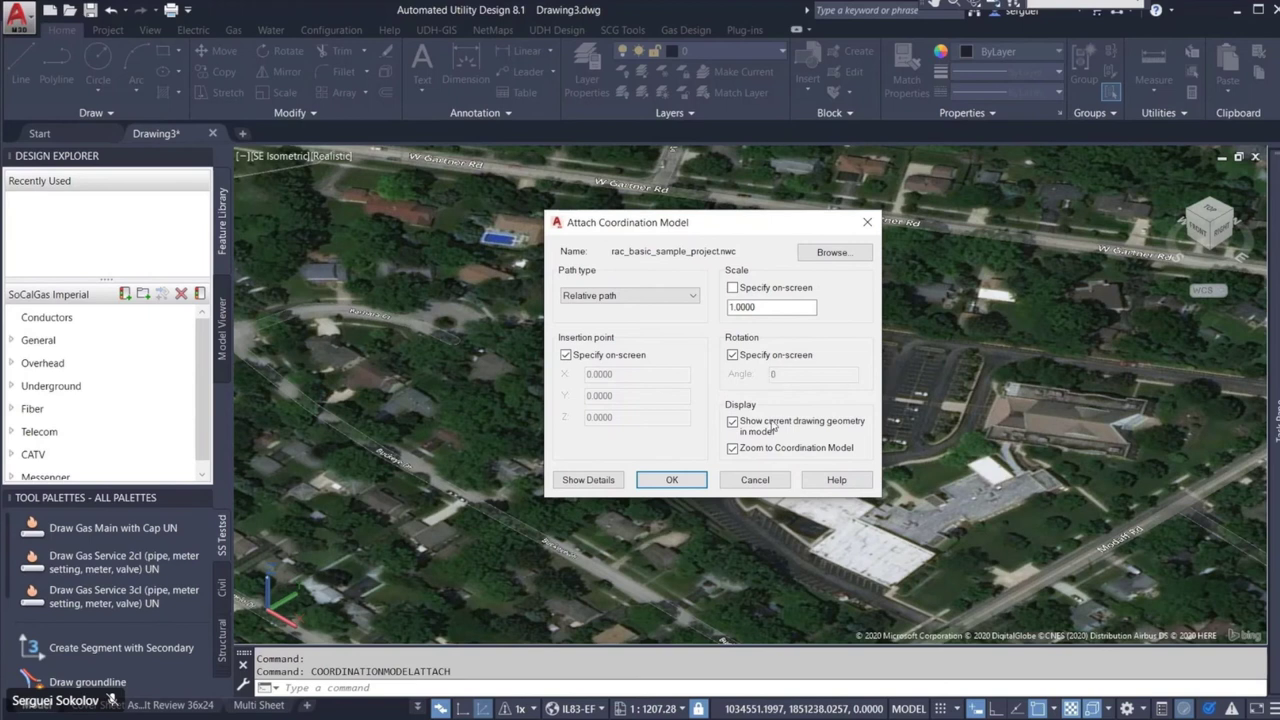
pyautogui.click(672, 481)
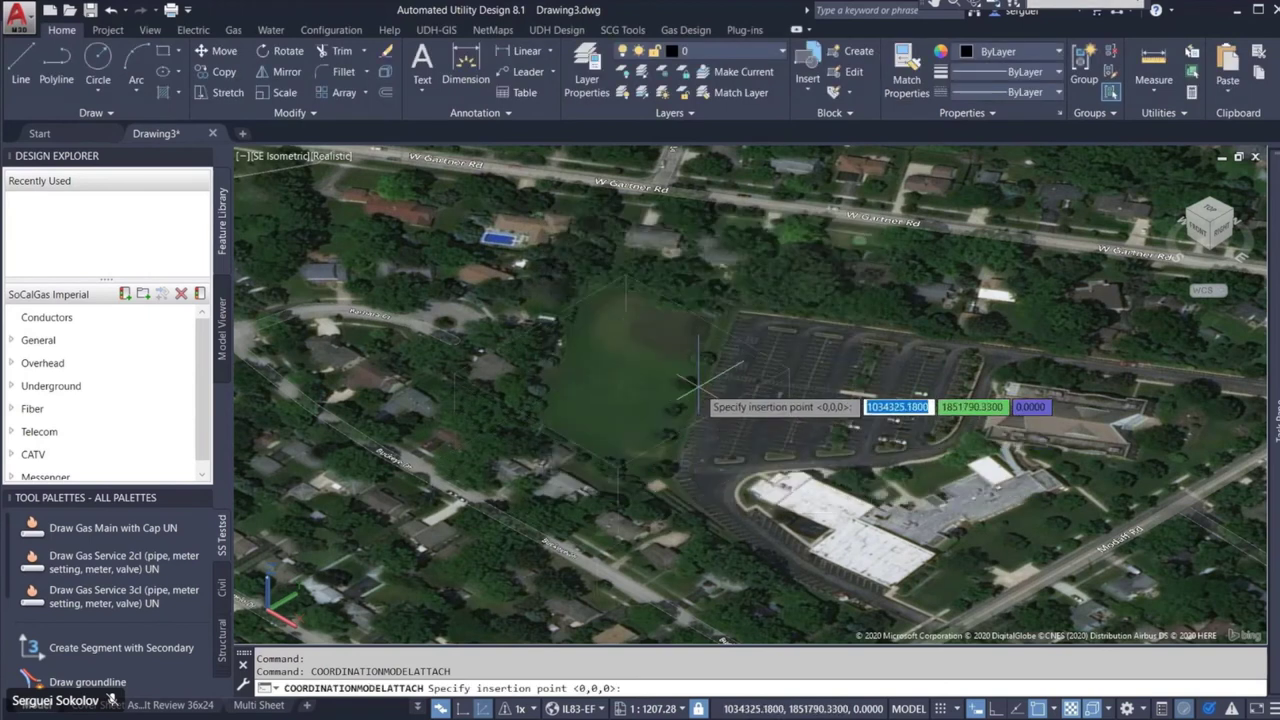
pyautogui.click(697, 384)
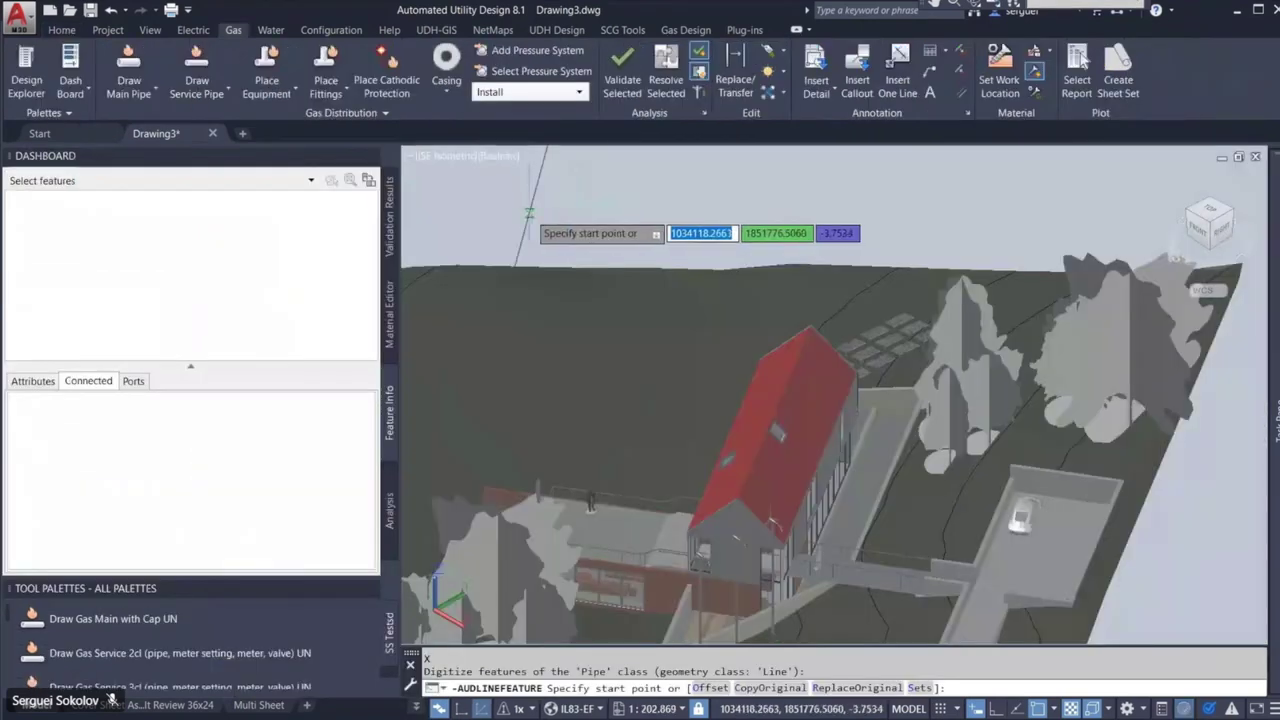
# - Start a gas pipe on the line behind the terrain with a first segment about 40 units long, and turn it toward the building
pyautogui.click(535, 215)
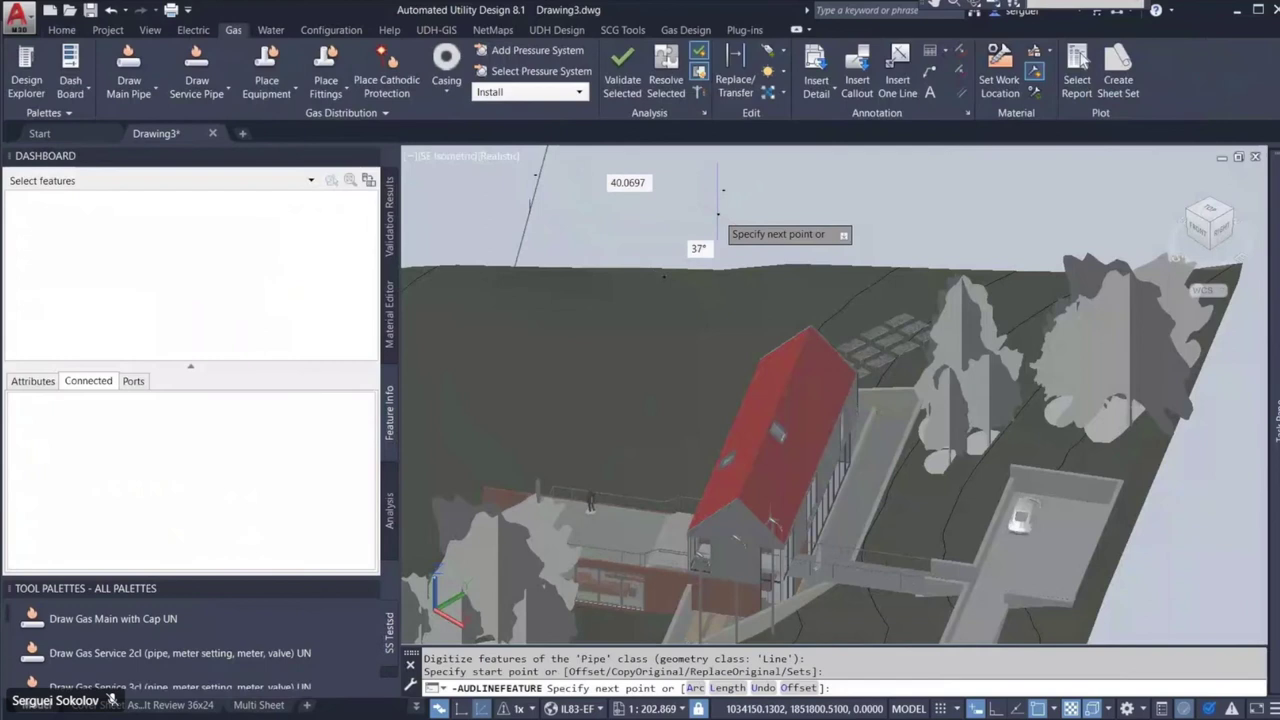
pyautogui.click(718, 212)
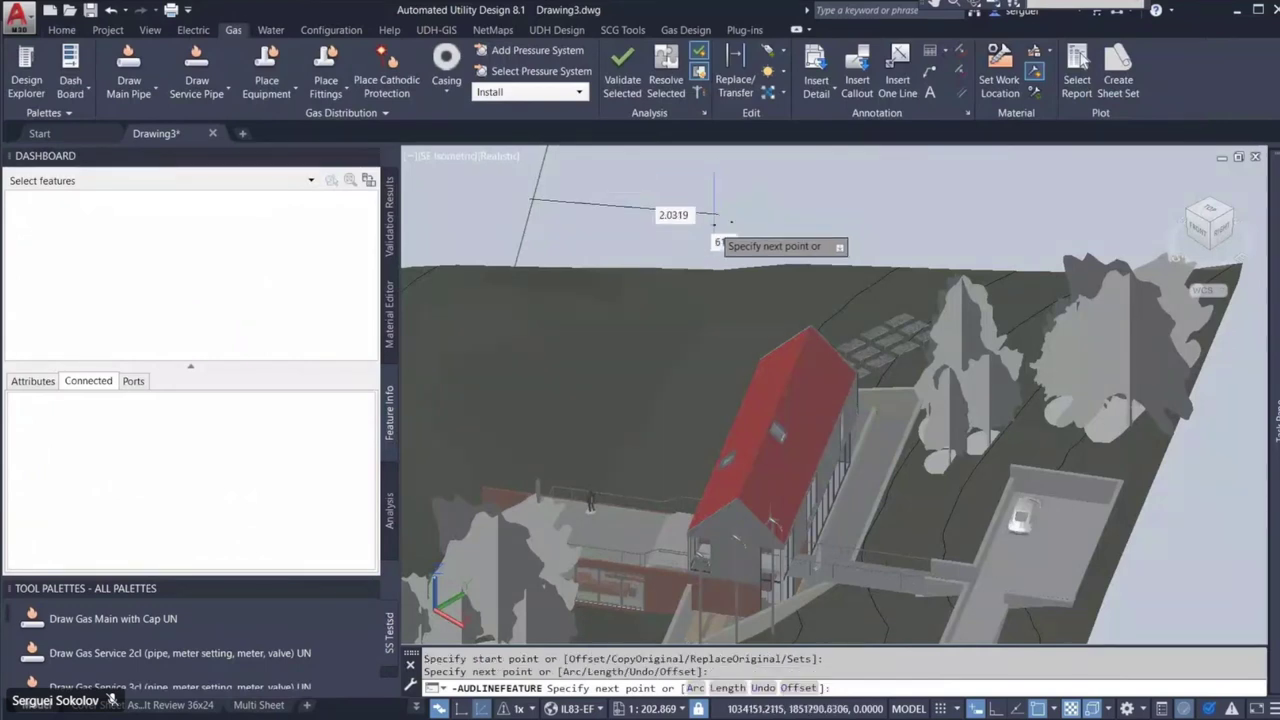
pyautogui.click(655, 376)
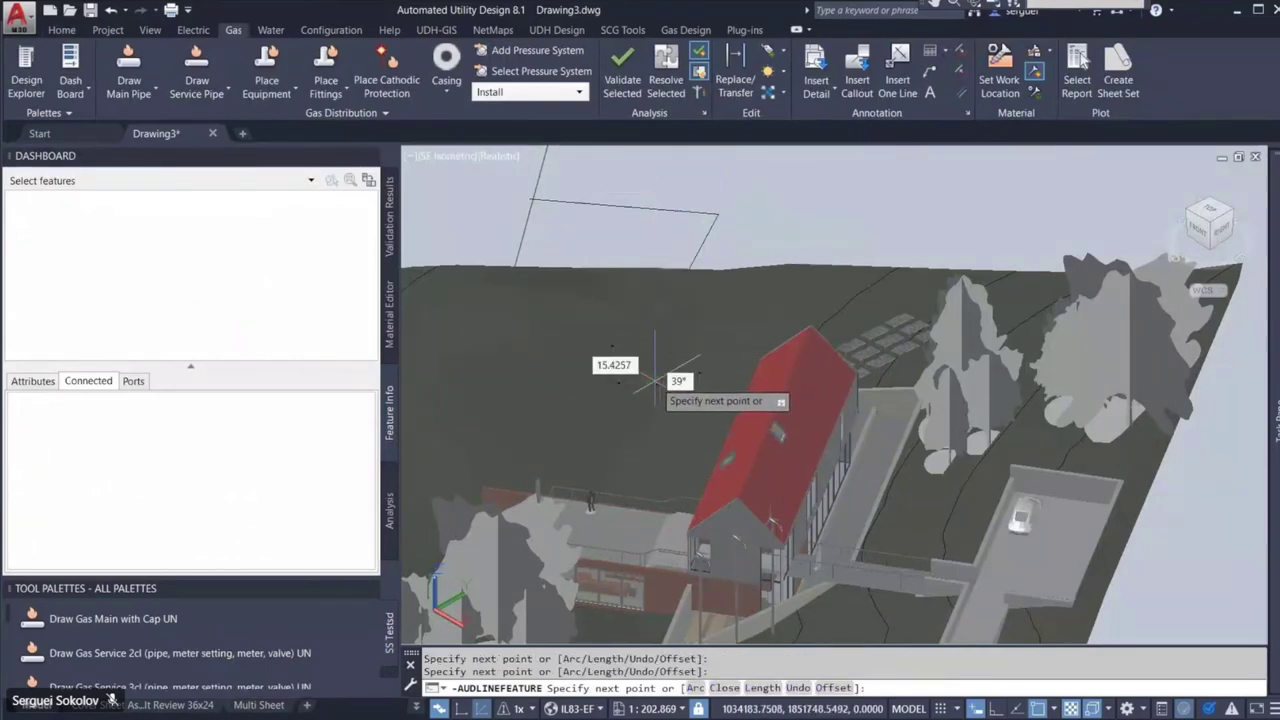
# - Turn object snap off and 3D object snap on, and end the gas pipe at the near corner of the house's glazed wall
pyautogui.moveTo(652, 402); pyautogui.dragTo(860, 380, button='middle')
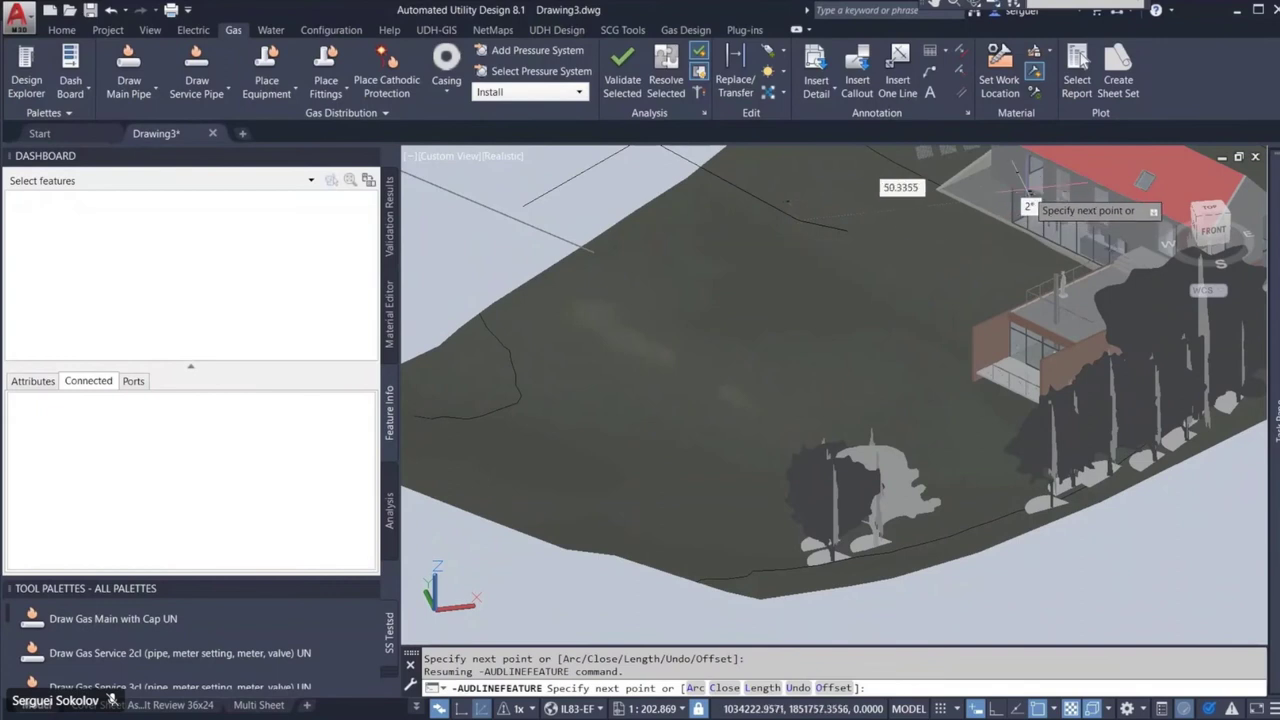
pyautogui.scroll(10, 1035, 196)
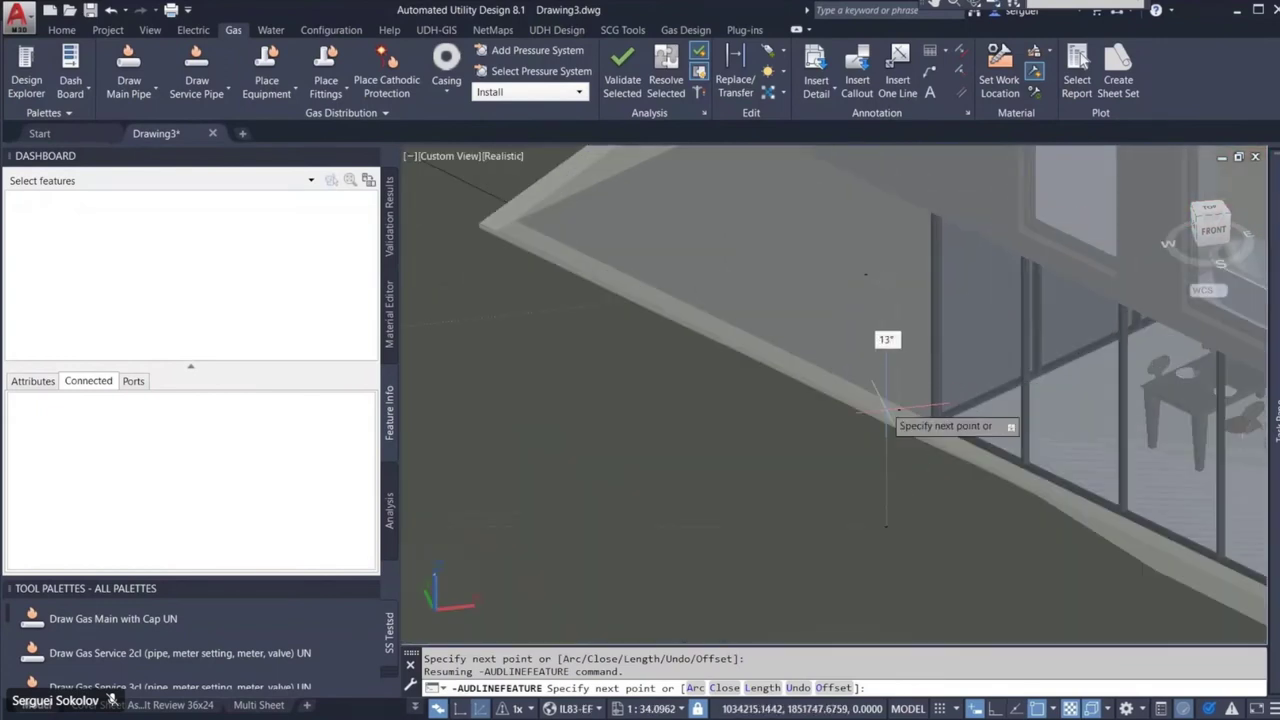
pyautogui.press('F3')
pyautogui.press('F3')
pyautogui.press('F4')
pyautogui.press('F3')
pyautogui.press('F4')
pyautogui.scroll(-5, 910, 390)
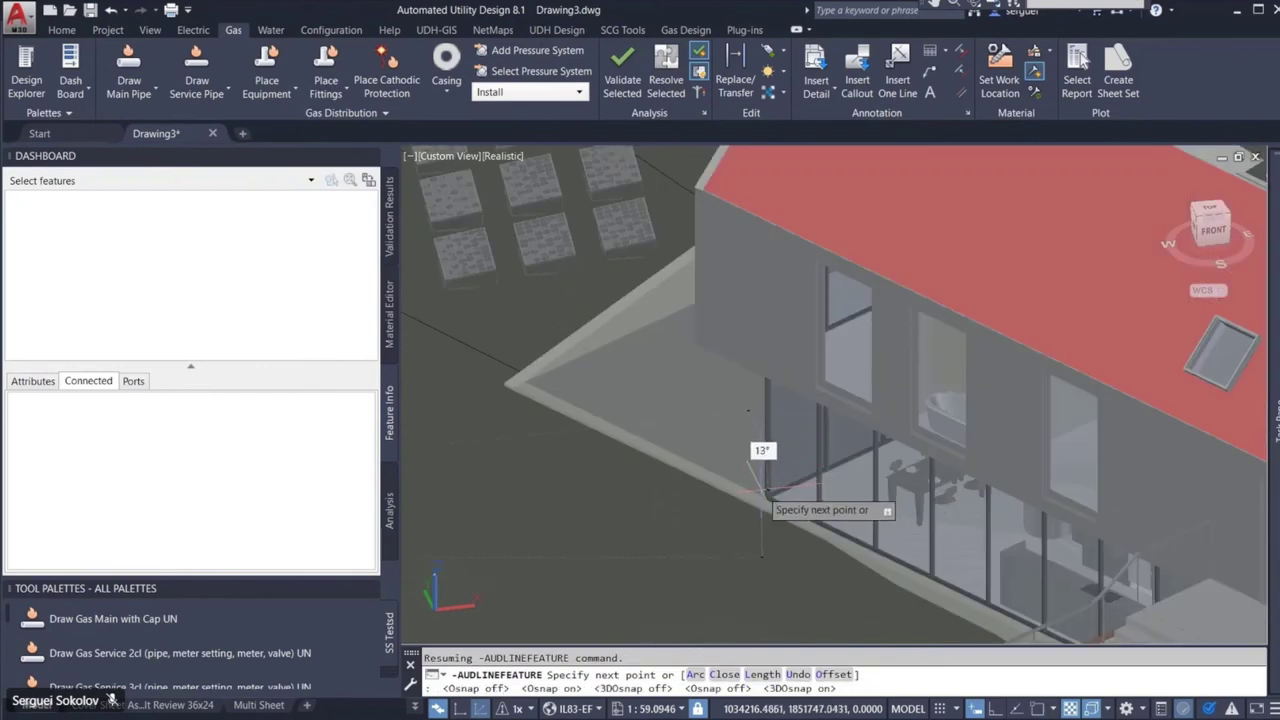
pyautogui.click(762, 491)
pyautogui.rightClick(762, 491)
pyautogui.click(786, 500)
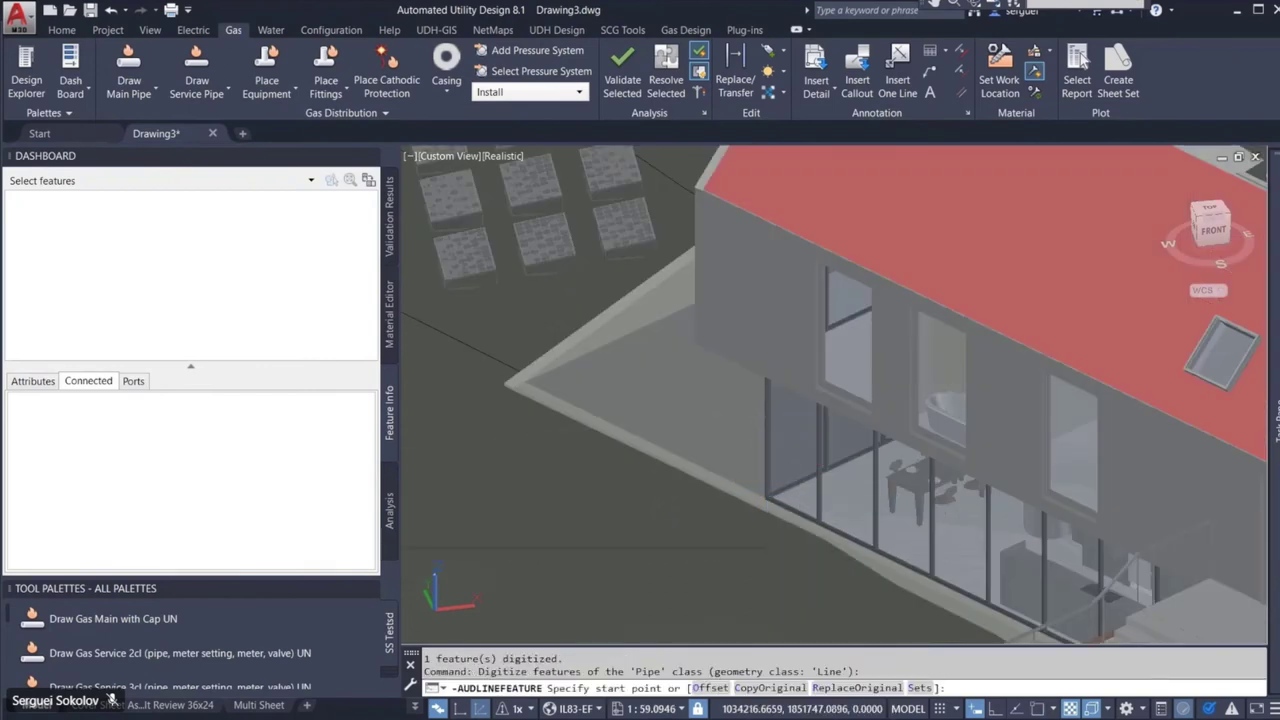
pyautogui.scroll(-2, 705, 498)
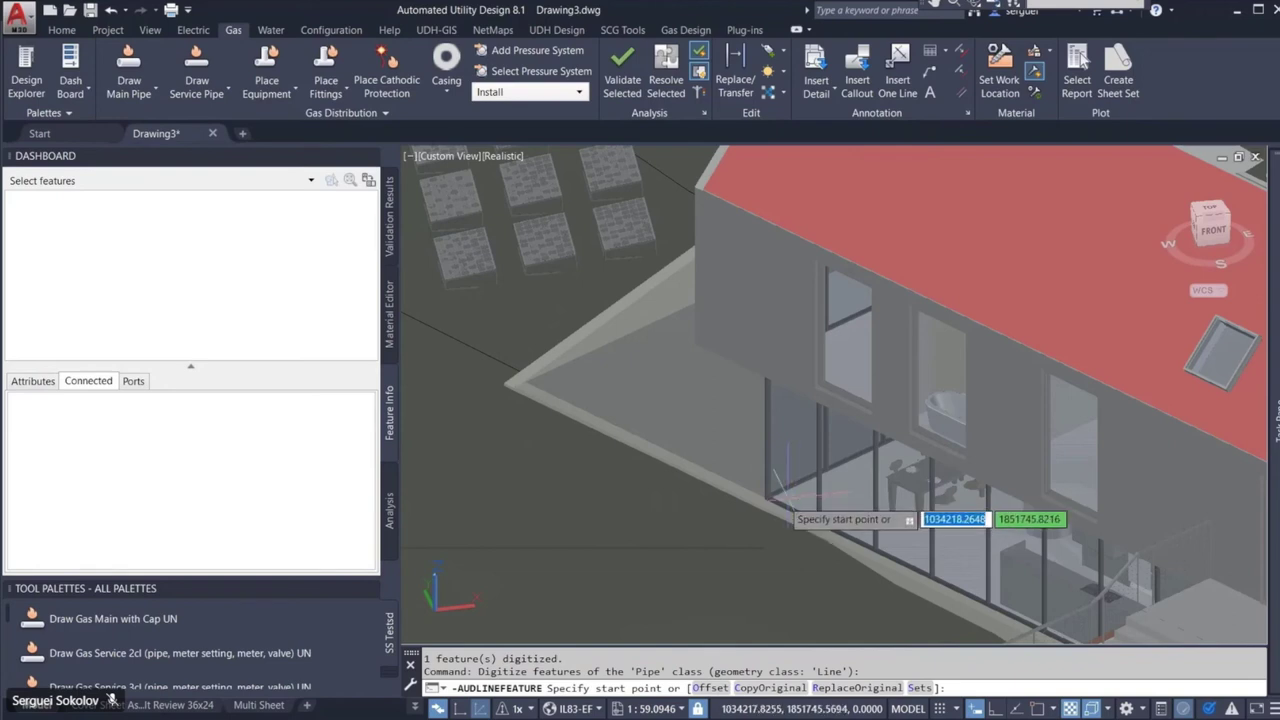
pyautogui.scroll(-3, 708, 497)
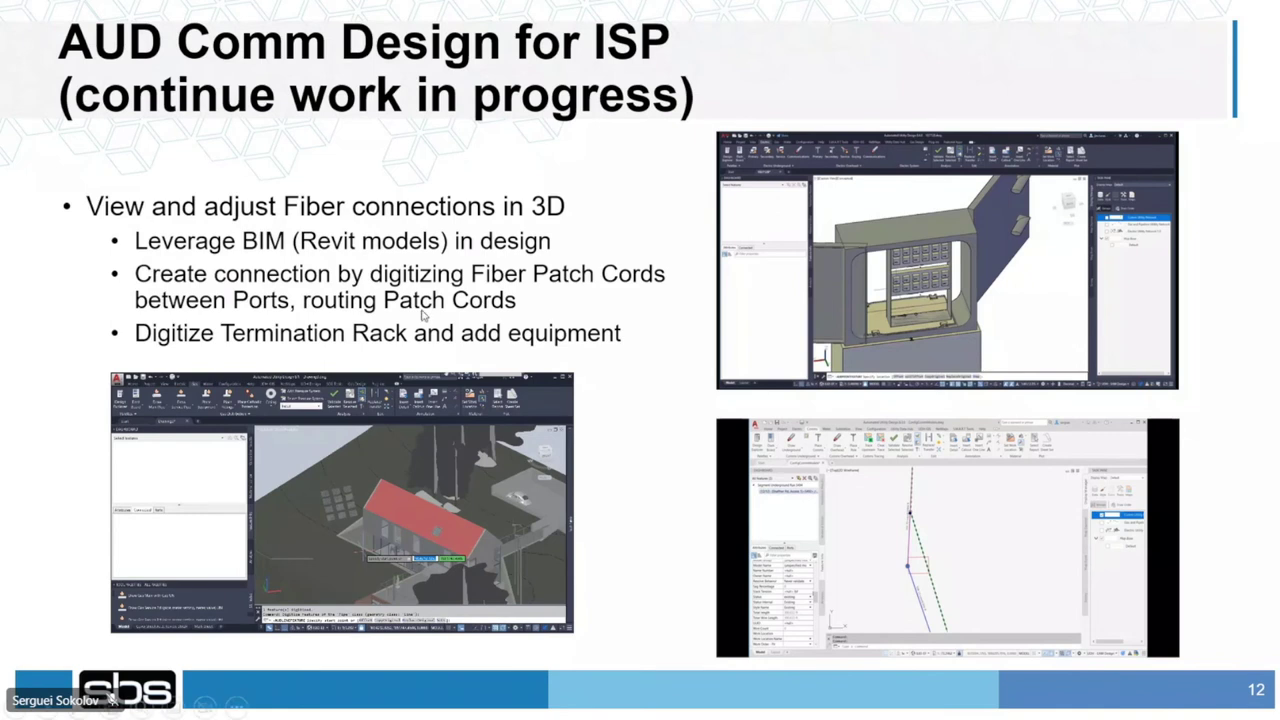
pyautogui.moveTo(752, 370)
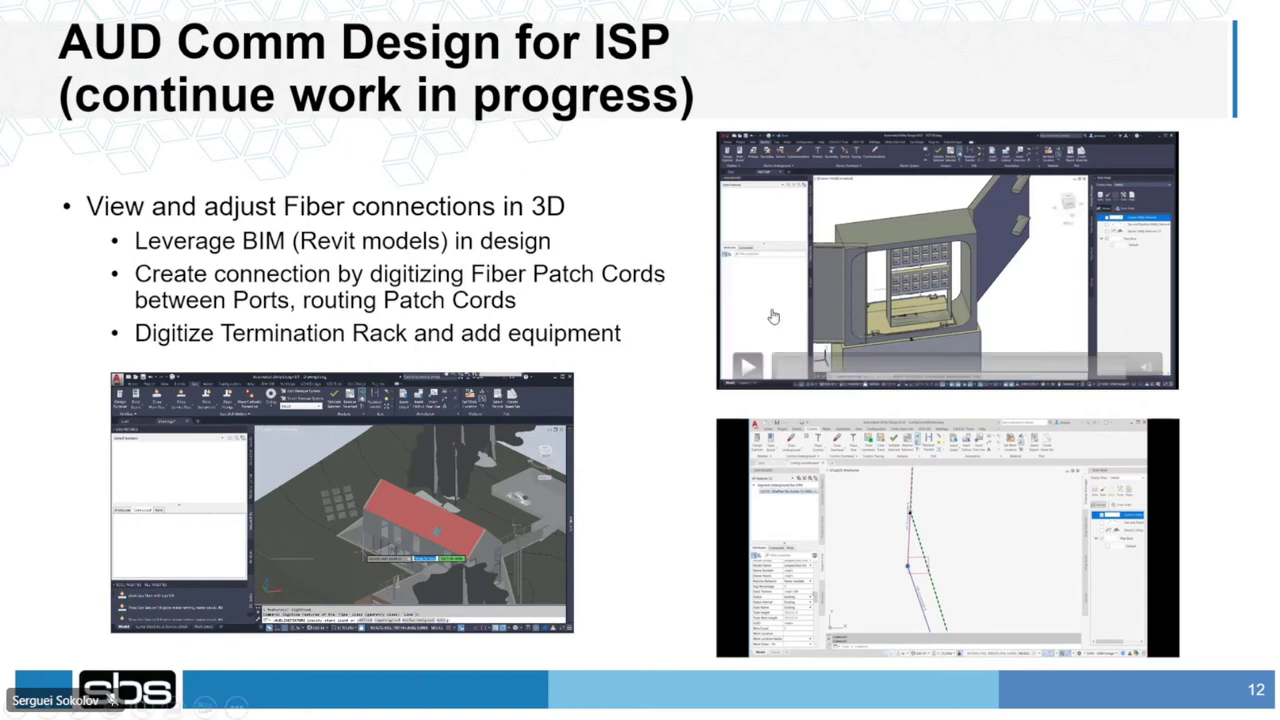
pyautogui.click(746, 366)
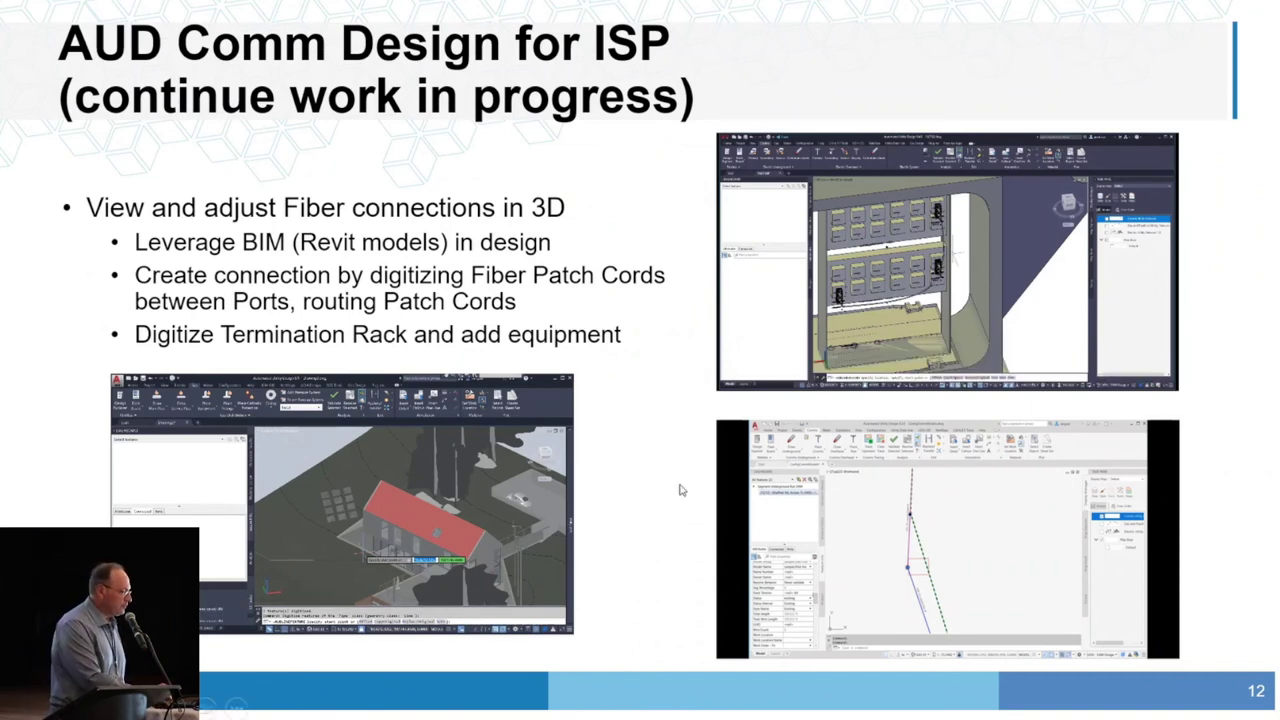
pyautogui.press('Right')
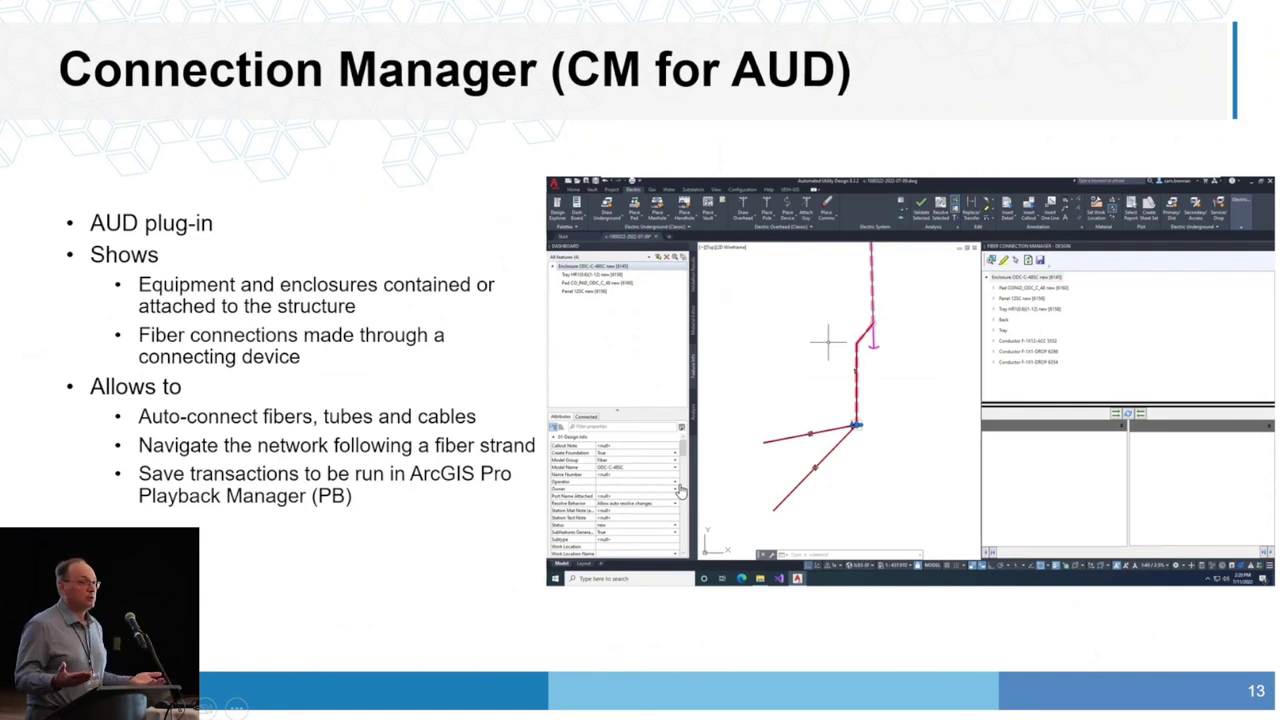
pyautogui.moveTo(676, 490)
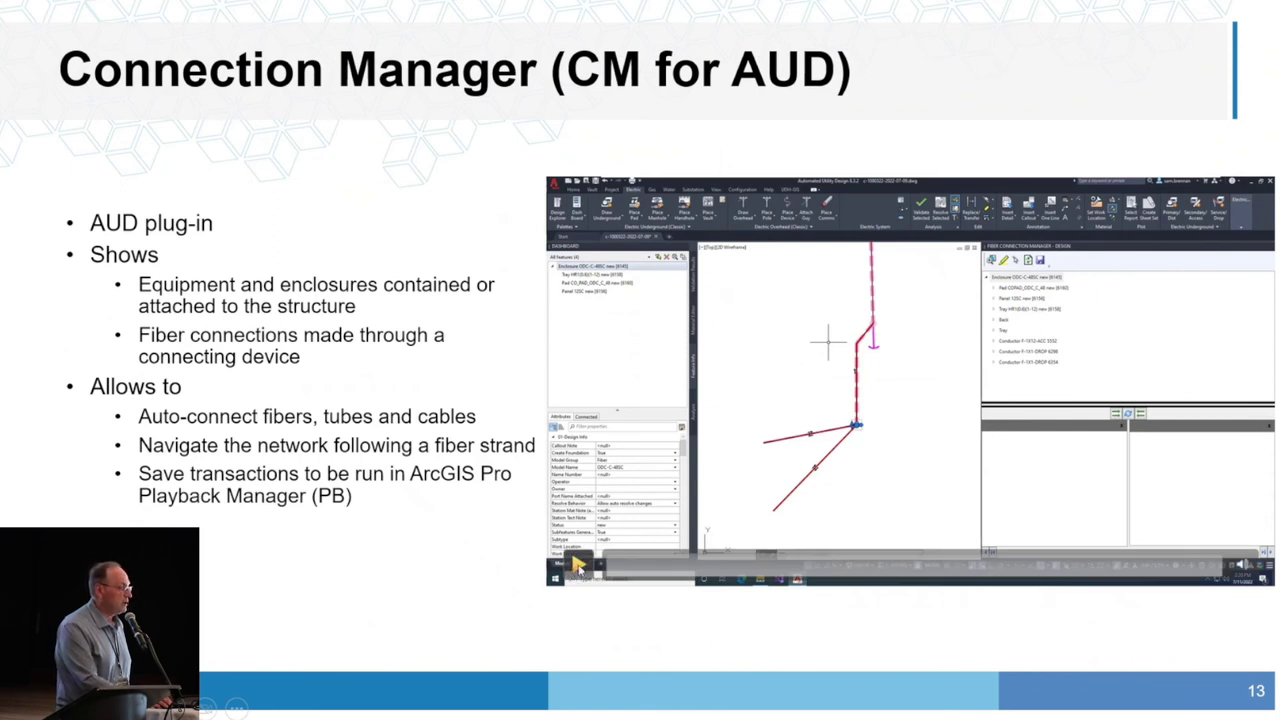
pyautogui.click(578, 566)
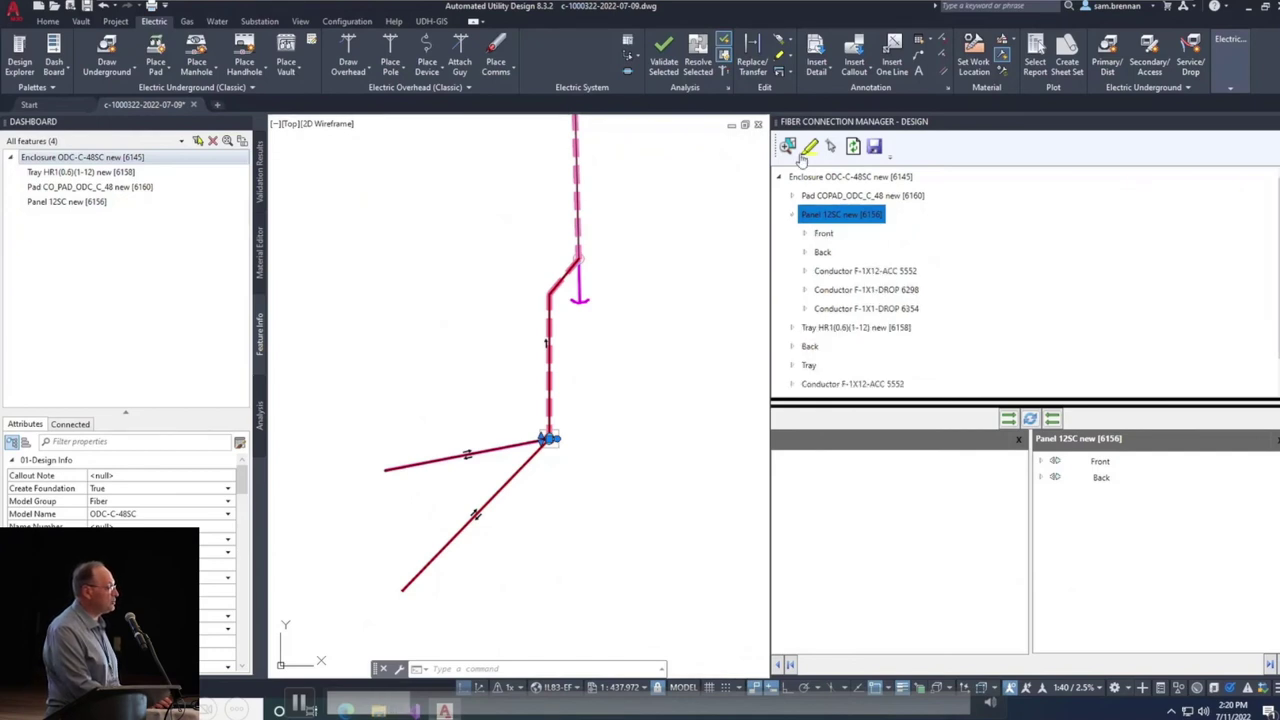
# - Load Conductor F-1X12-ACC 5552 against Panel 12SC and connect its blue tube to the panel's back ports
pyautogui.click(850, 270)
pyautogui.moveTo(815, 343); pyautogui.dragTo(886, 463)
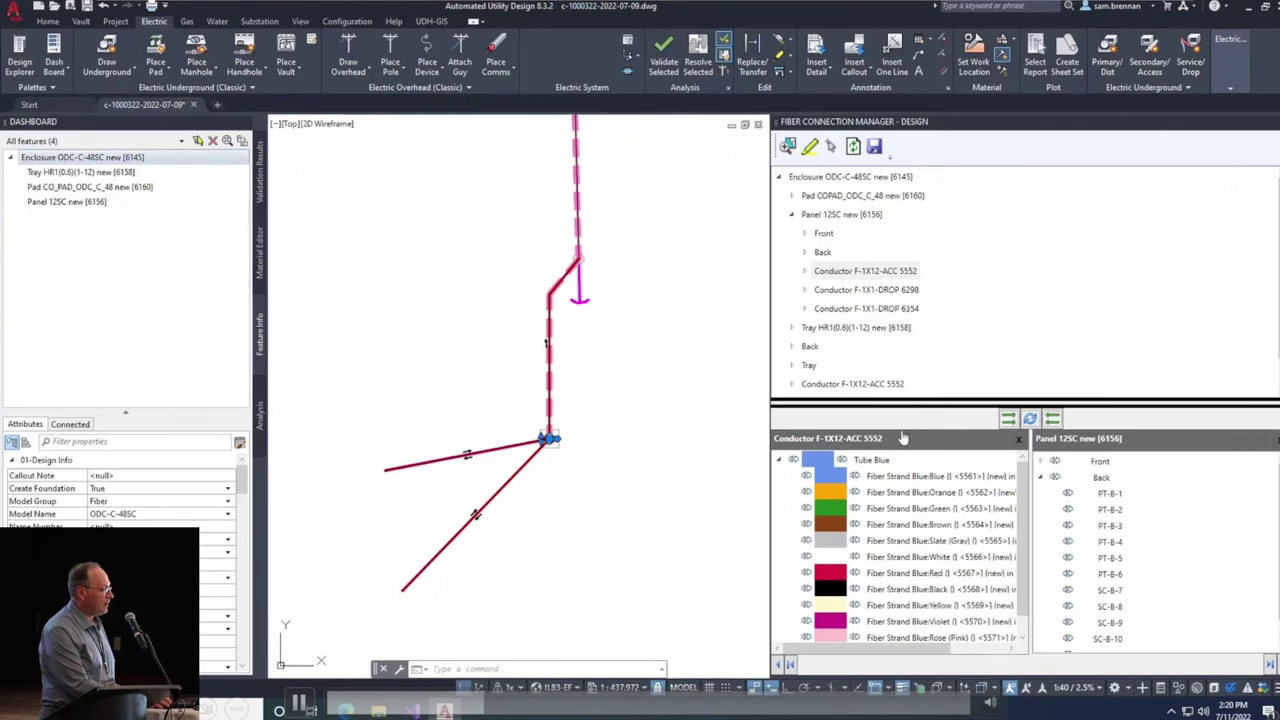
pyautogui.click(816, 464)
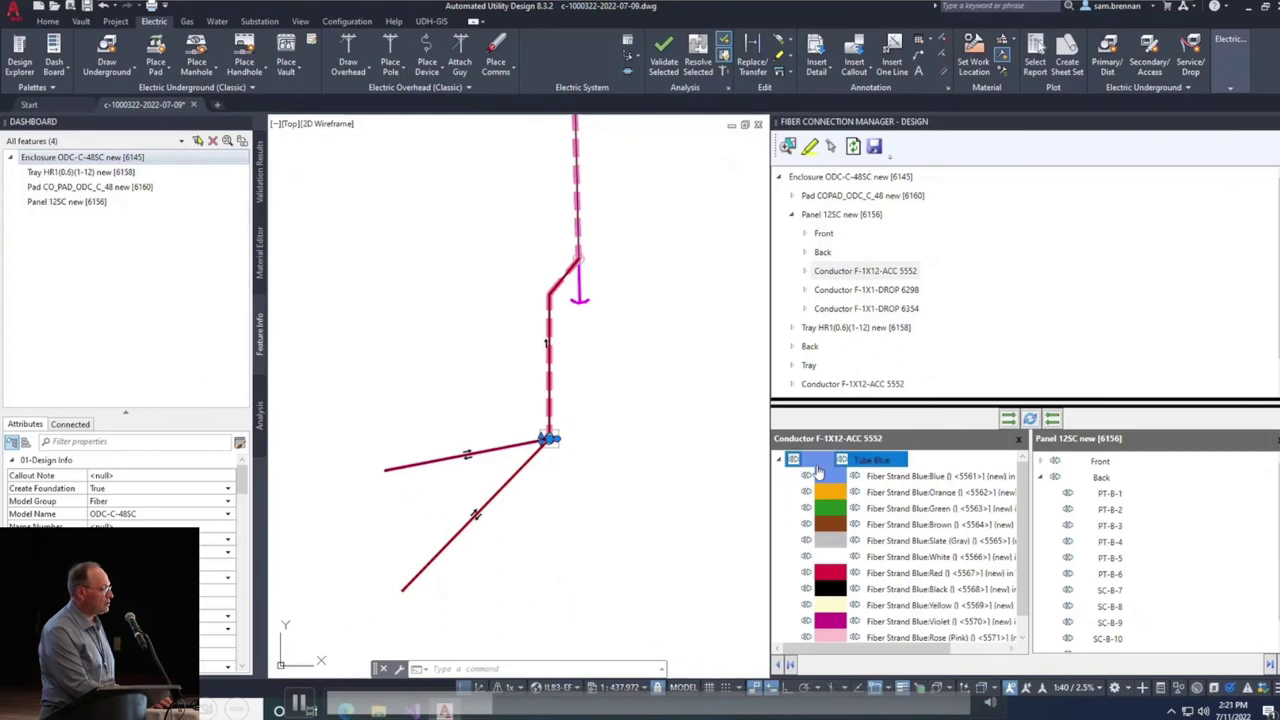
pyautogui.click(1108, 479)
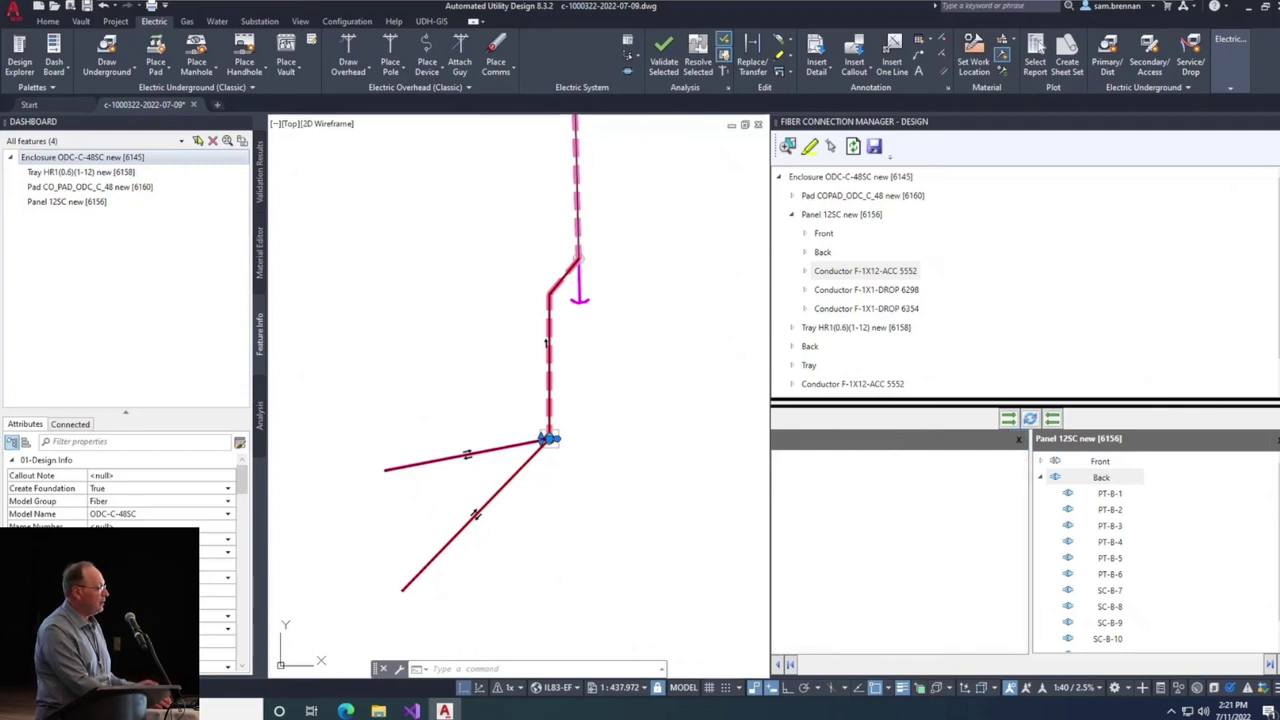
# - Connect the blue strands of drop conductors 6298 and 6354 to front ports SC-F-1 and SC-F-2, and save the associations
pyautogui.click(866, 289)
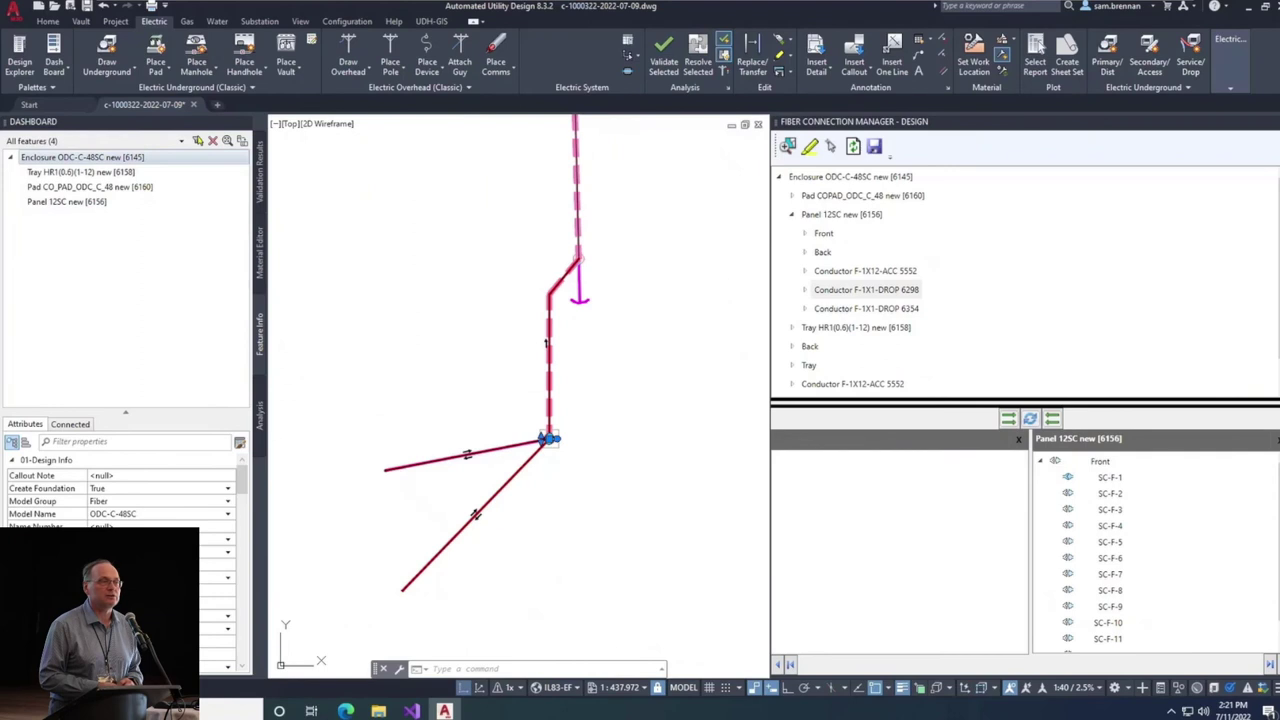
pyautogui.click(866, 308)
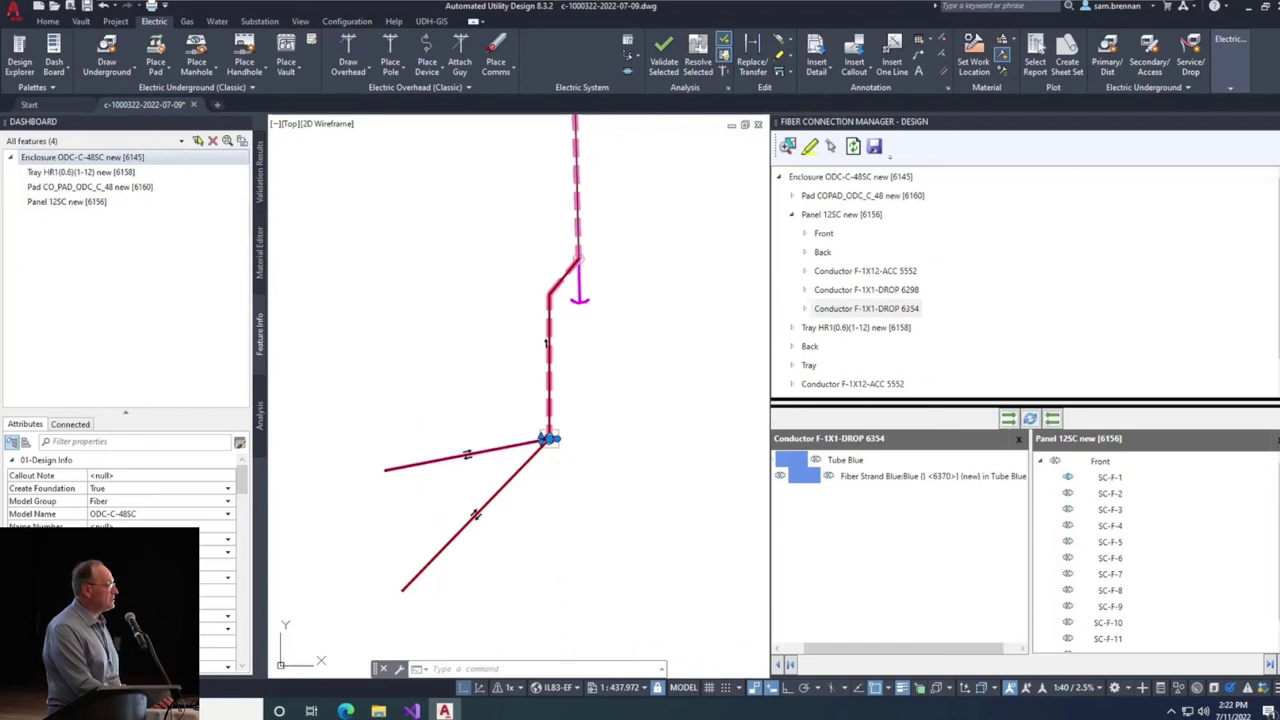
pyautogui.click(930, 475)
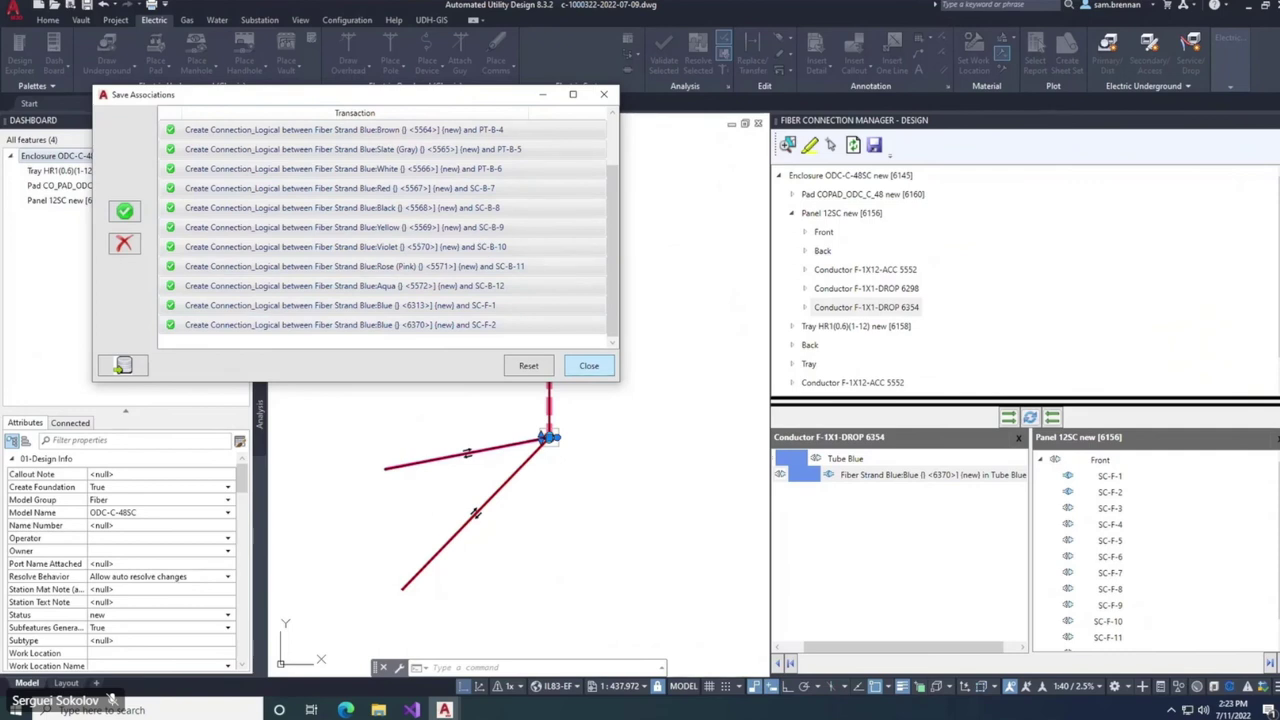
pyautogui.hotkey('shift', 'Tab')
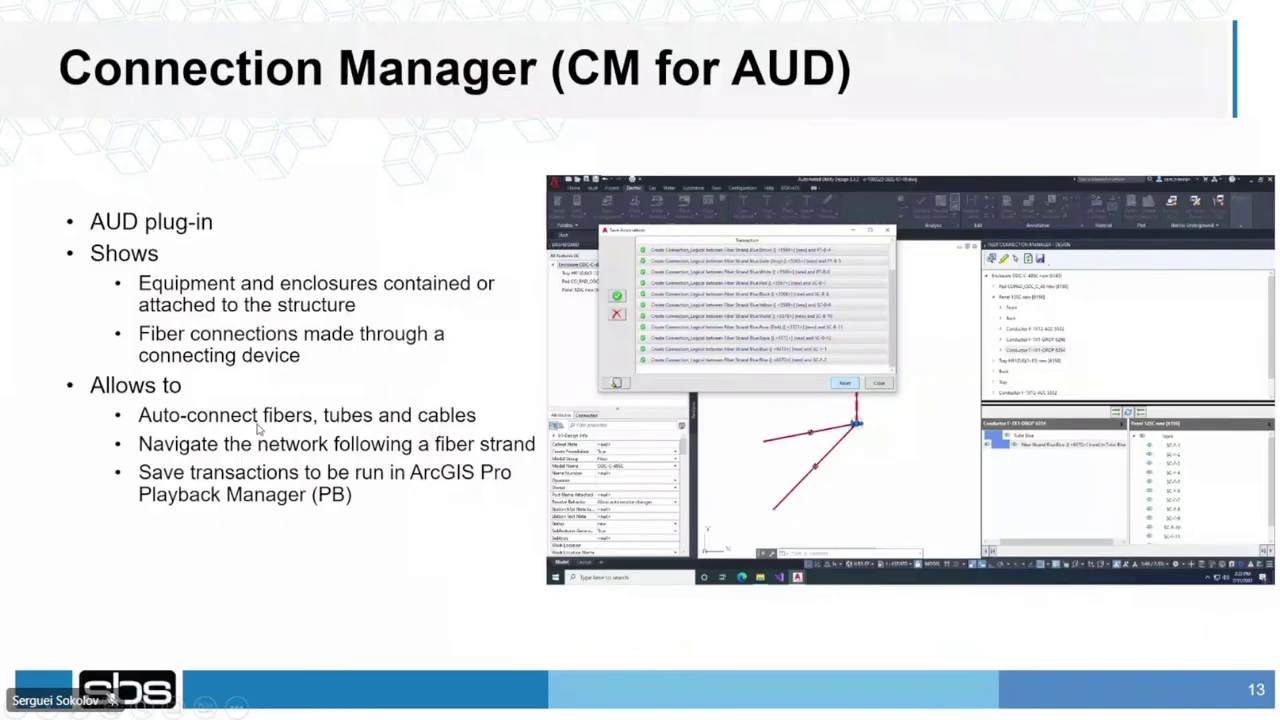
pyautogui.press('Right')
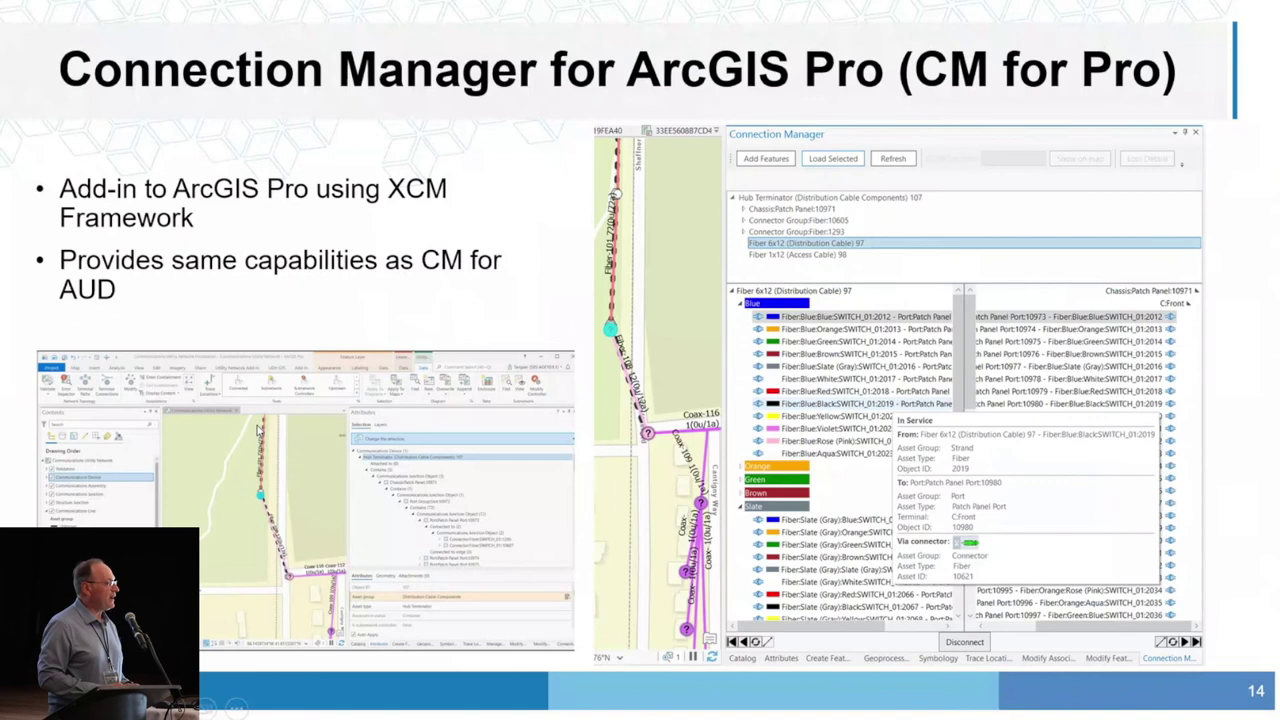